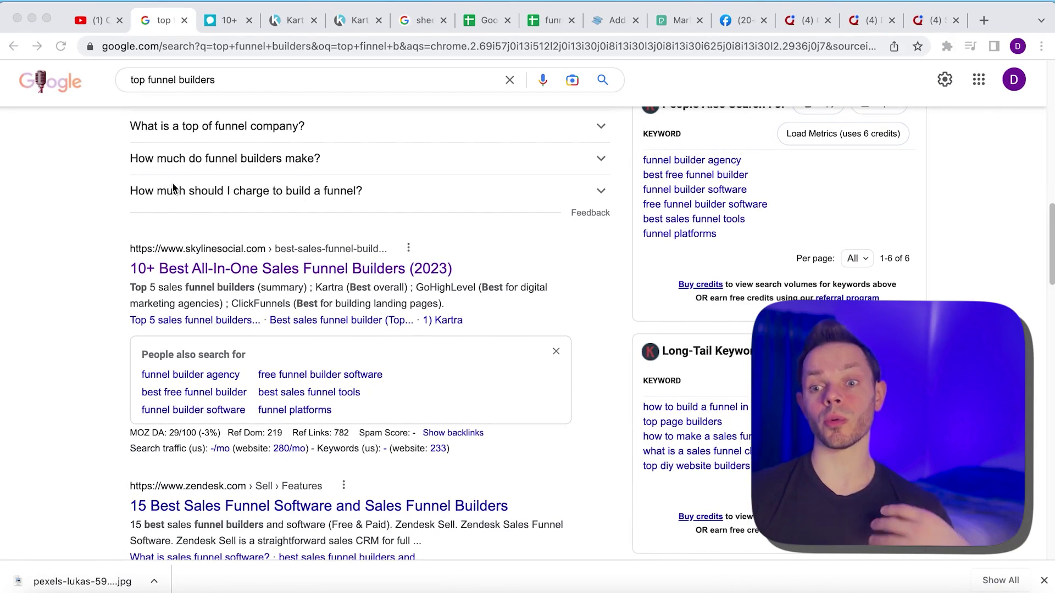
Scroll the Skyline Social funnel builders article down to Kartra's 'Our Pick' card and '1) Kartra' section
left_click(203, 22)
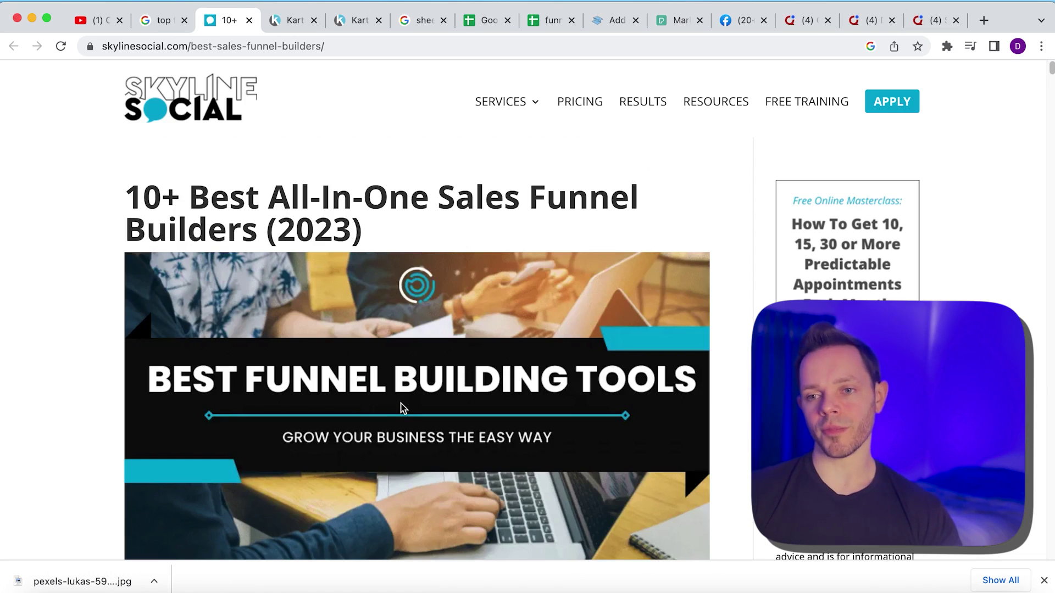
scroll(402, 408, "down", 20)
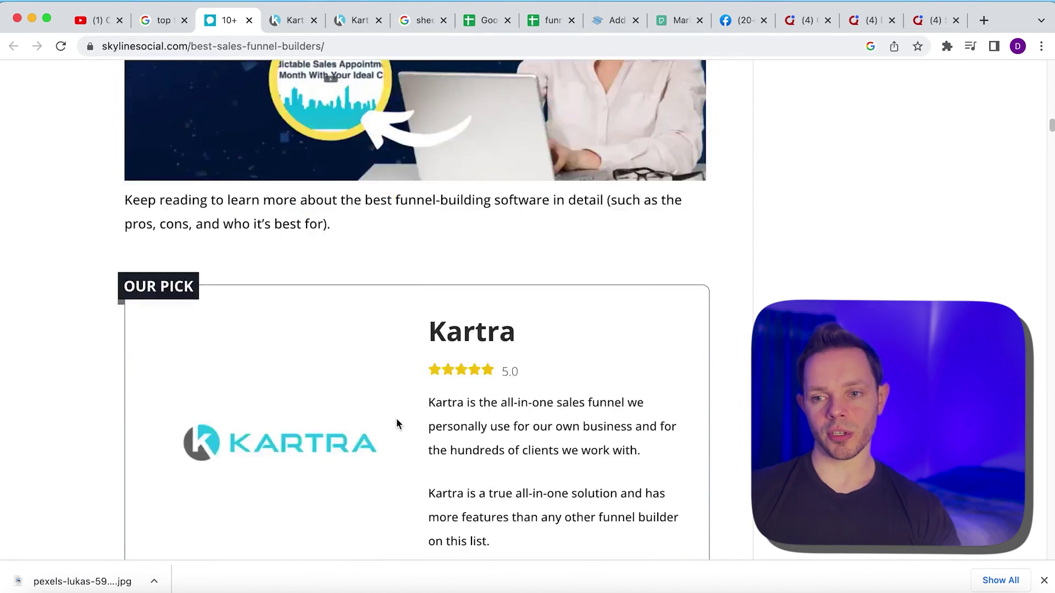
scroll(397, 417, "down", 6)
scroll(440, 346, "down", 8)
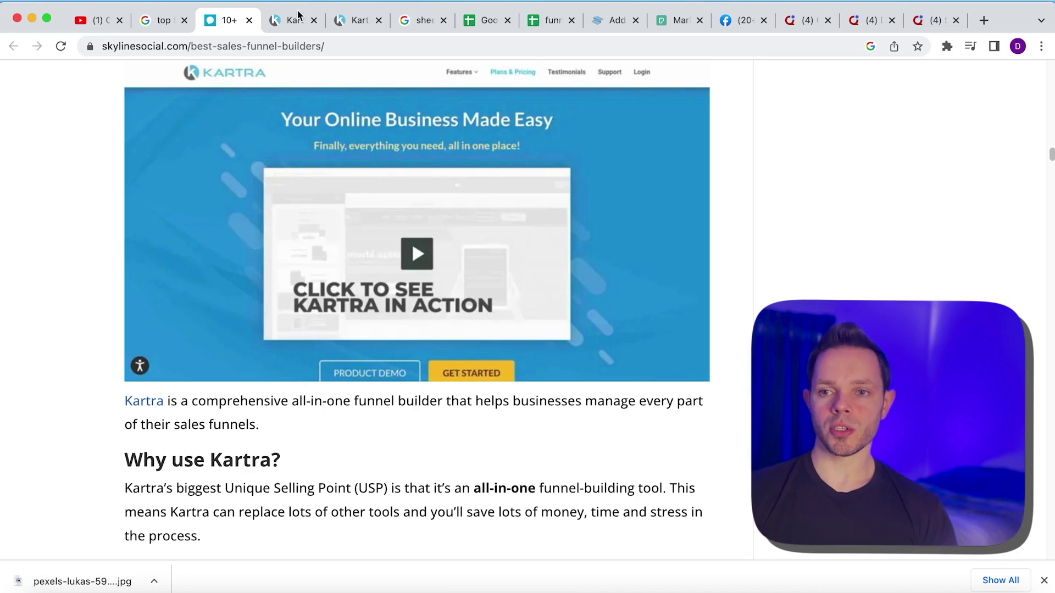
left_click(300, 32)
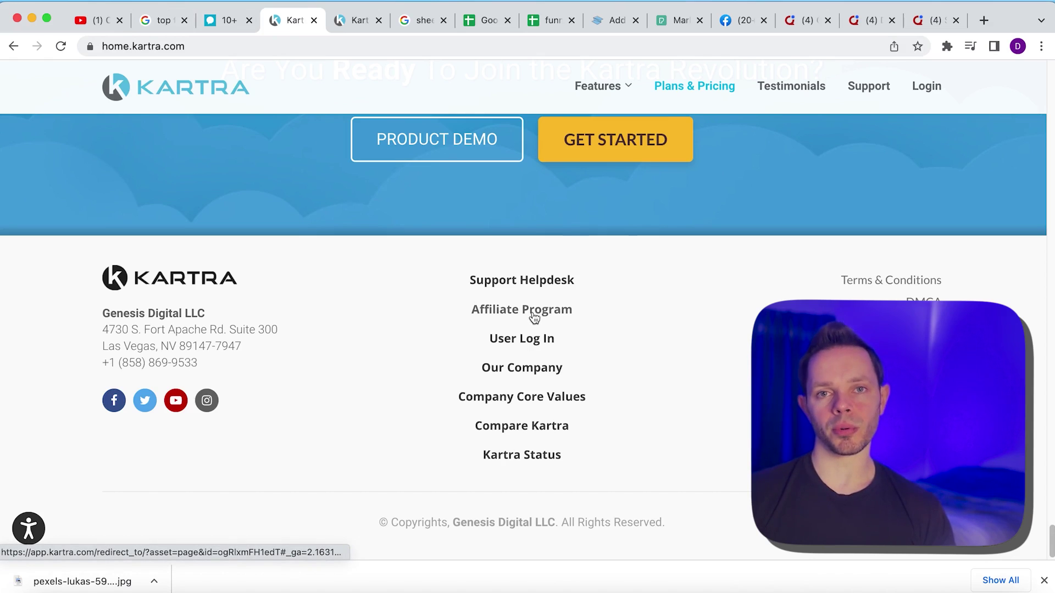
left_click(347, 26)
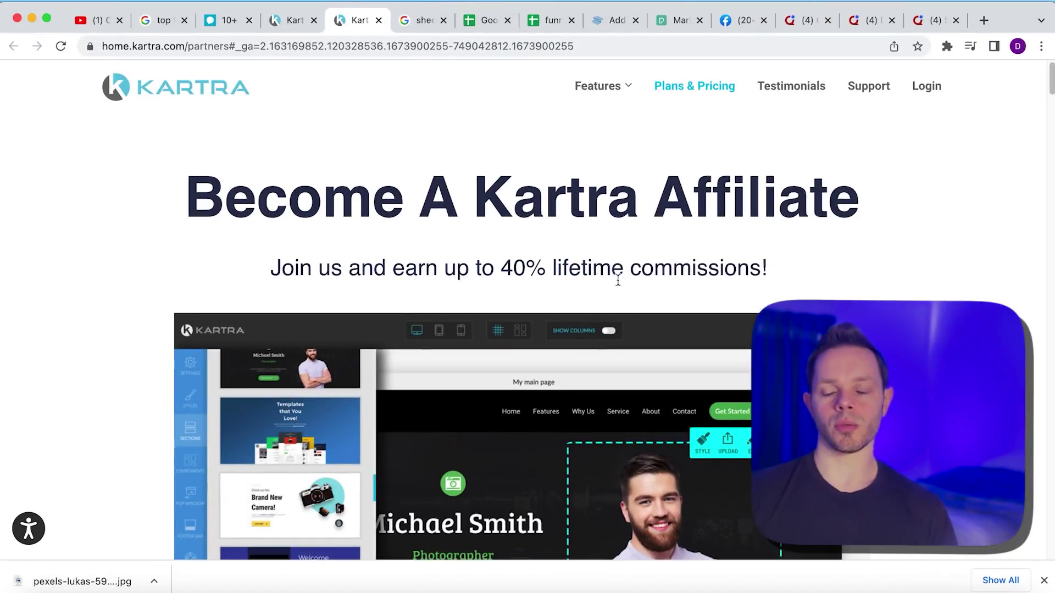
scroll(598, 361, "down", 3)
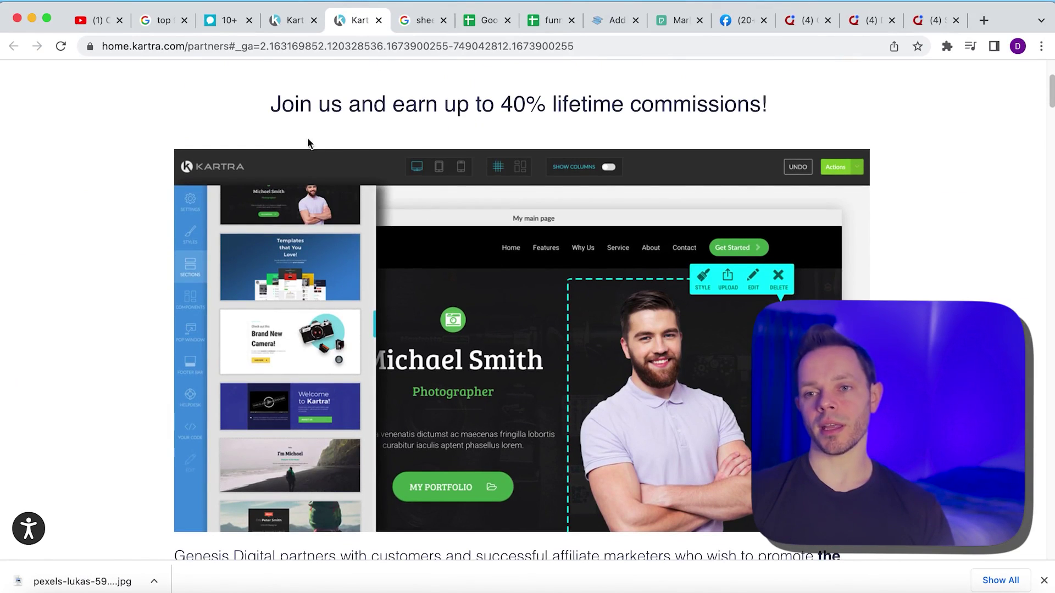
left_click(228, 21)
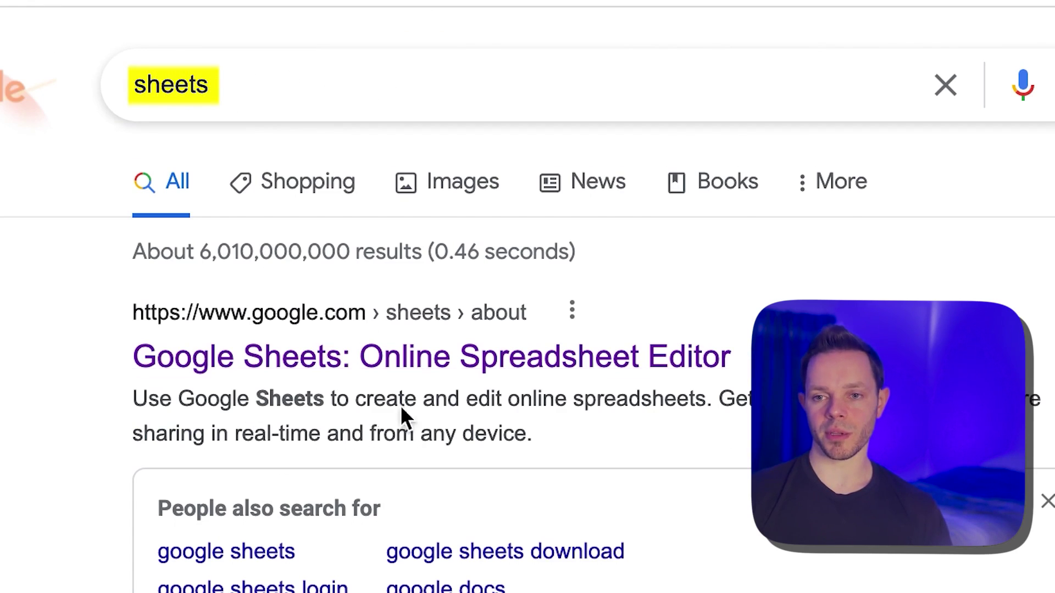
Open the funnel compare spreadsheet and check its headers: Product, Starting Price, Description, Affiliate URL
left_click(670, 348)
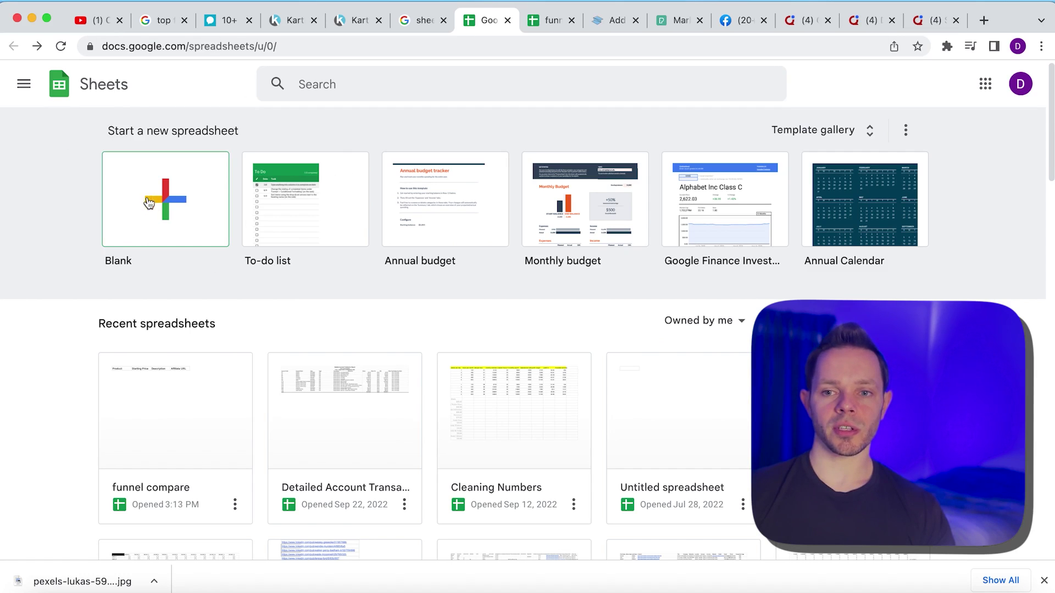
left_click(548, 20)
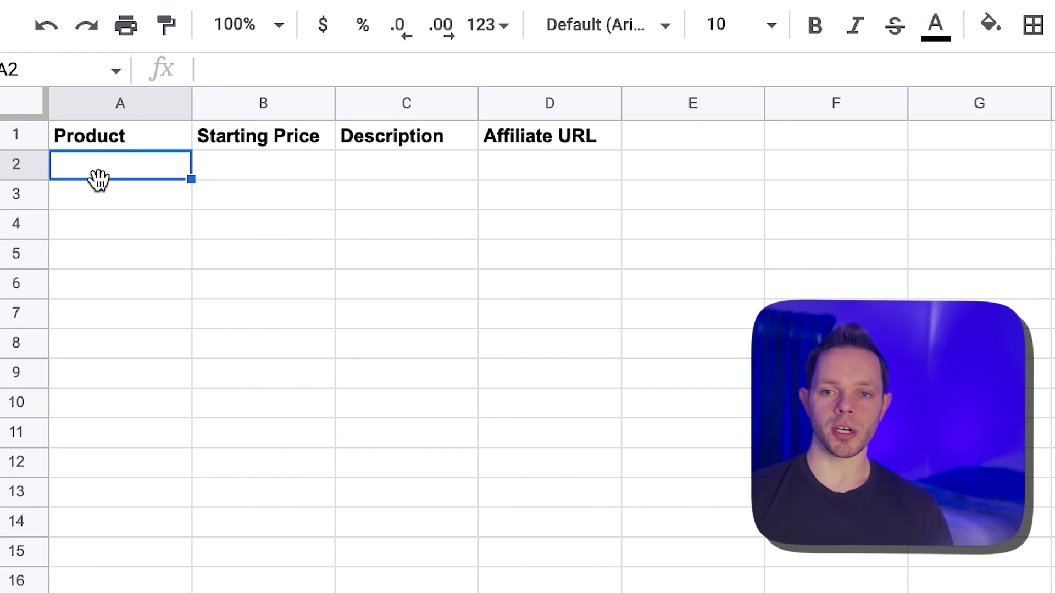
left_click(112, 136)
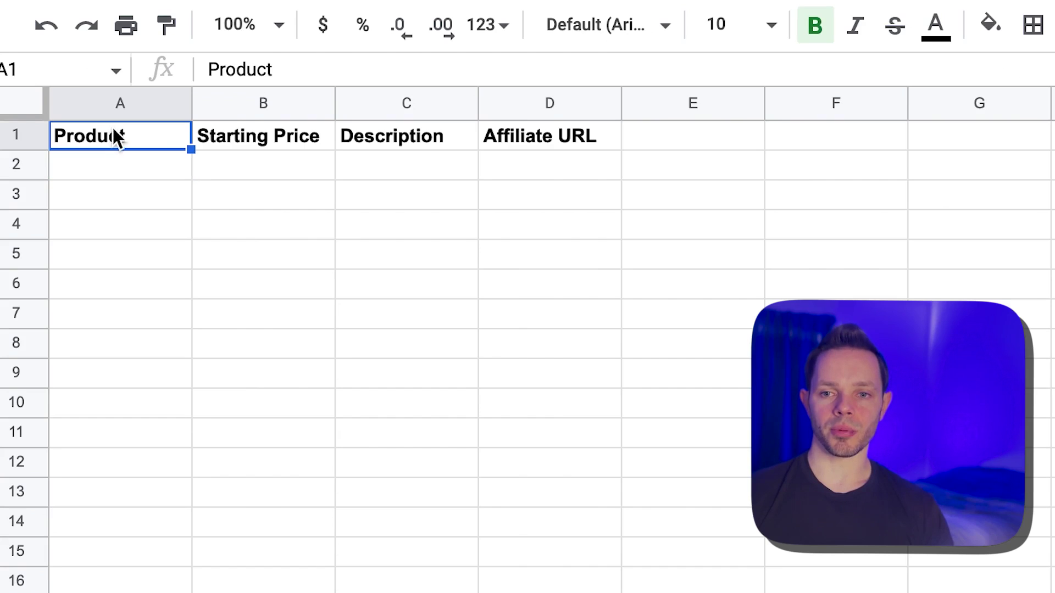
left_click(215, 137)
left_click(408, 139)
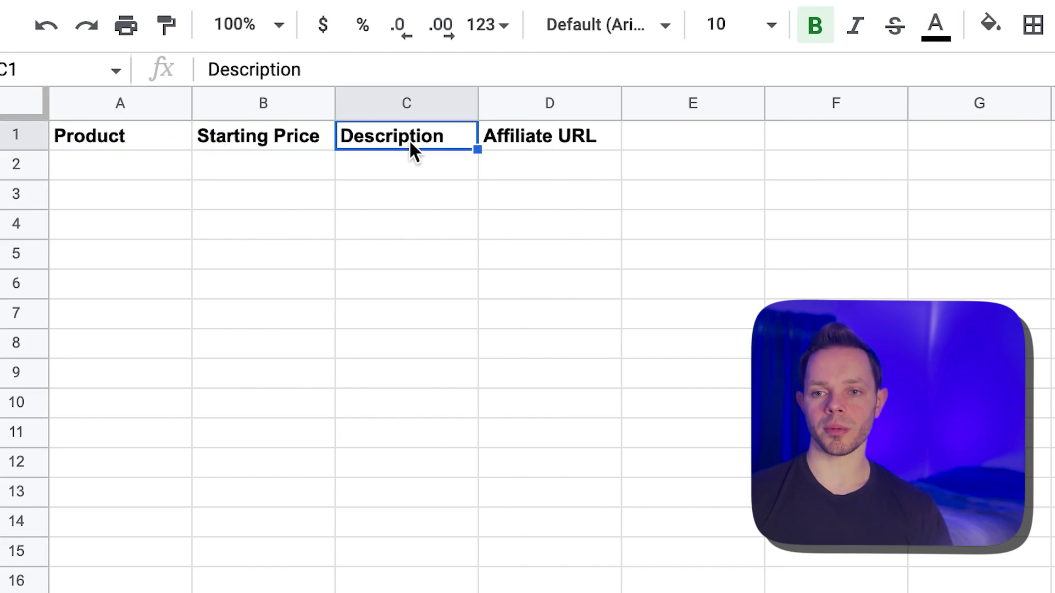
left_click(591, 141)
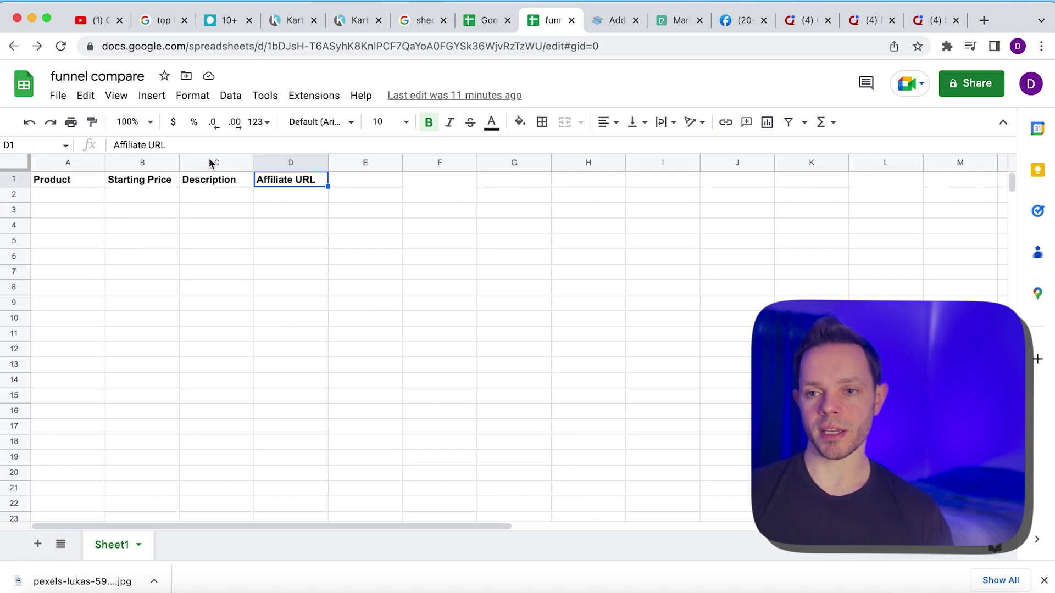
Return to the funnel builders article to review Kartra's pricing details
left_click(224, 20)
scroll(284, 374, "up", 15)
scroll(285, 353, "down", 12)
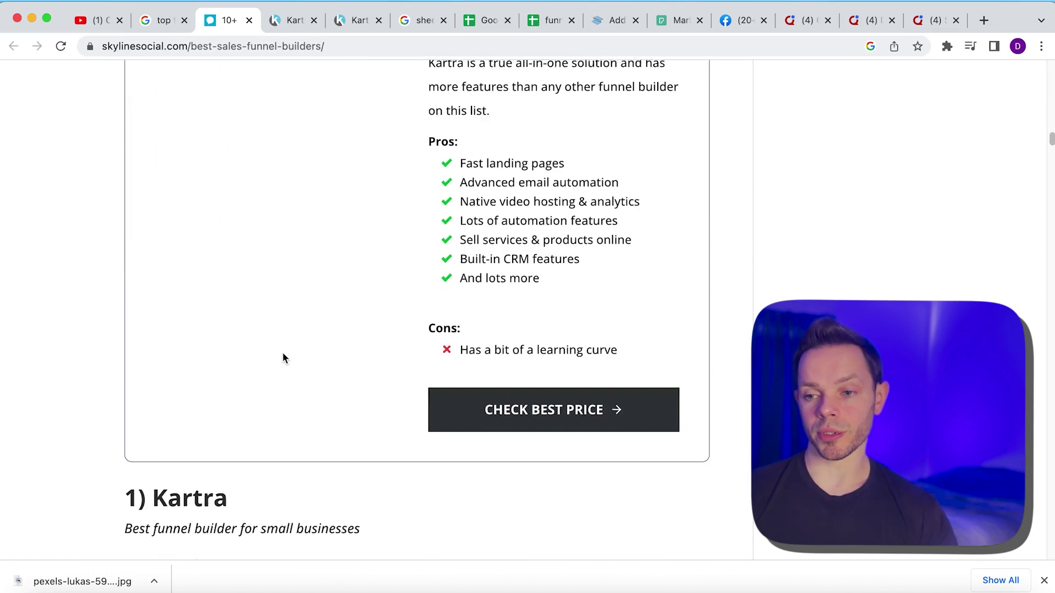
scroll(282, 354, "up", 3)
scroll(283, 361, "down", 5)
scroll(190, 149, "up", 1)
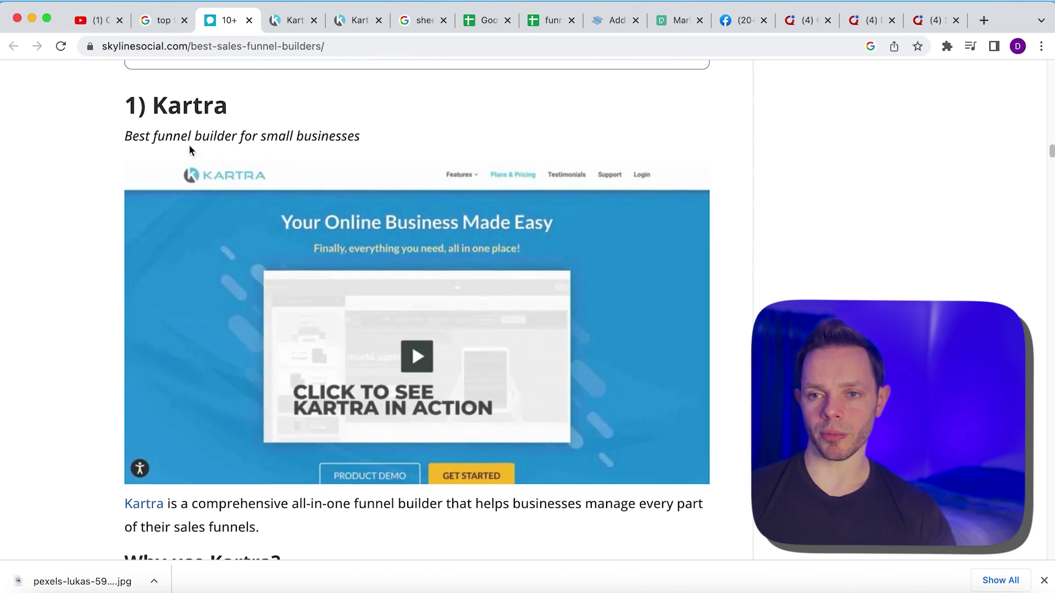
Enter Kartra in A2 with its $79/month starting price in B2
left_click(550, 19)
left_click(75, 153)
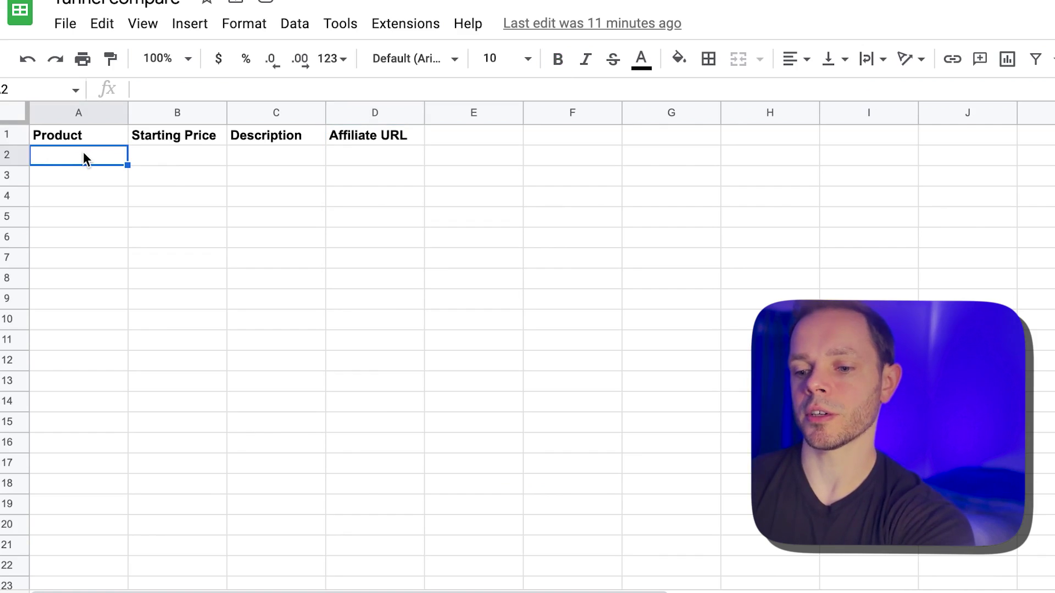
type("Kartra")
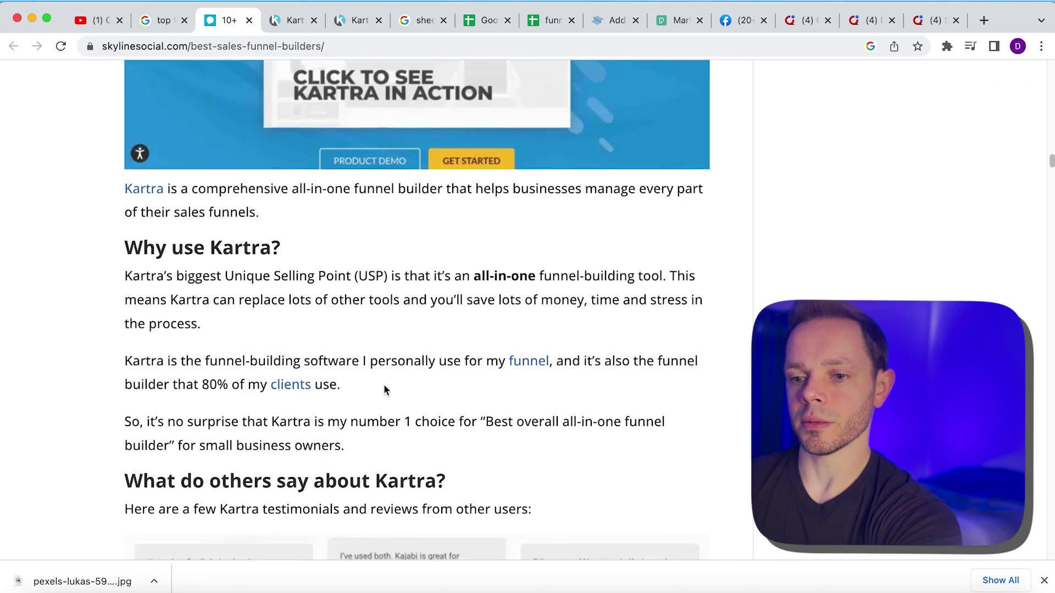
scroll(383, 384, "down", 20)
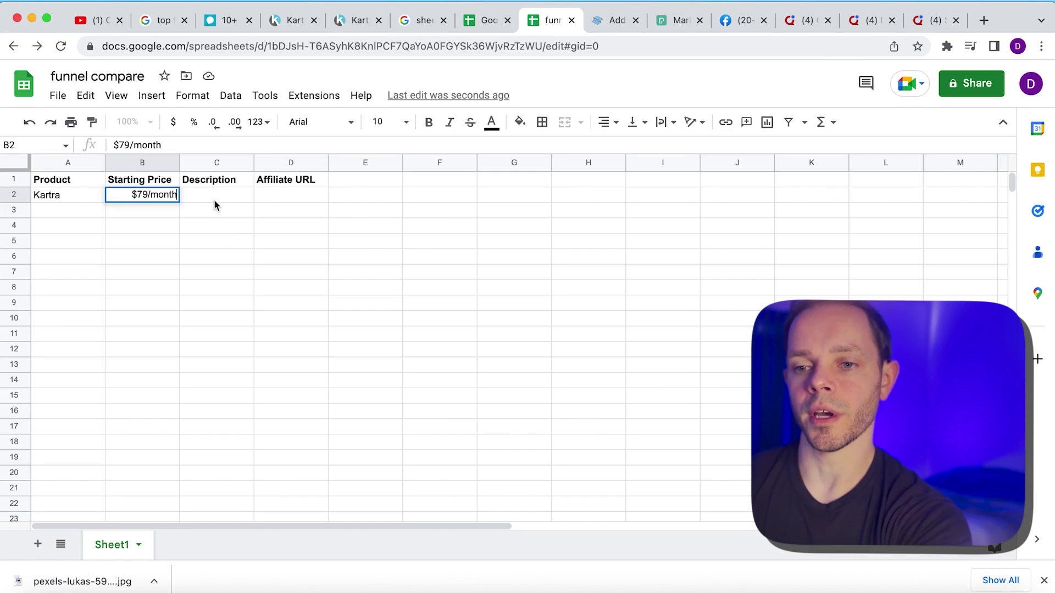
left_click(213, 196)
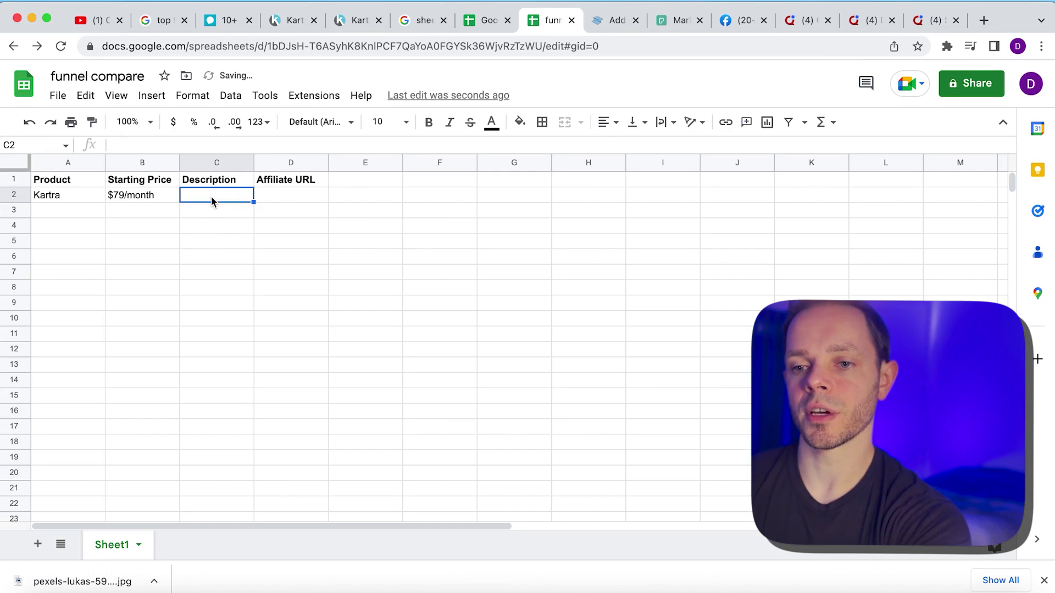
Select the two 'Why use Kartra?' paragraphs in the article for copying
left_click(225, 20)
scroll(240, 347, "down", 3)
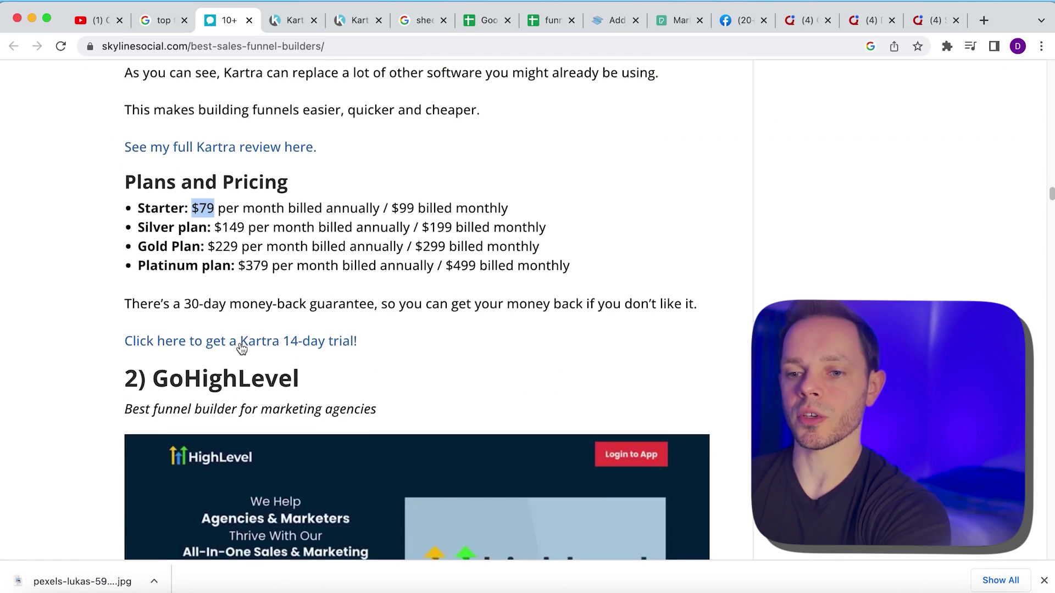
scroll(245, 346, "up", 15)
scroll(246, 345, "up", 3)
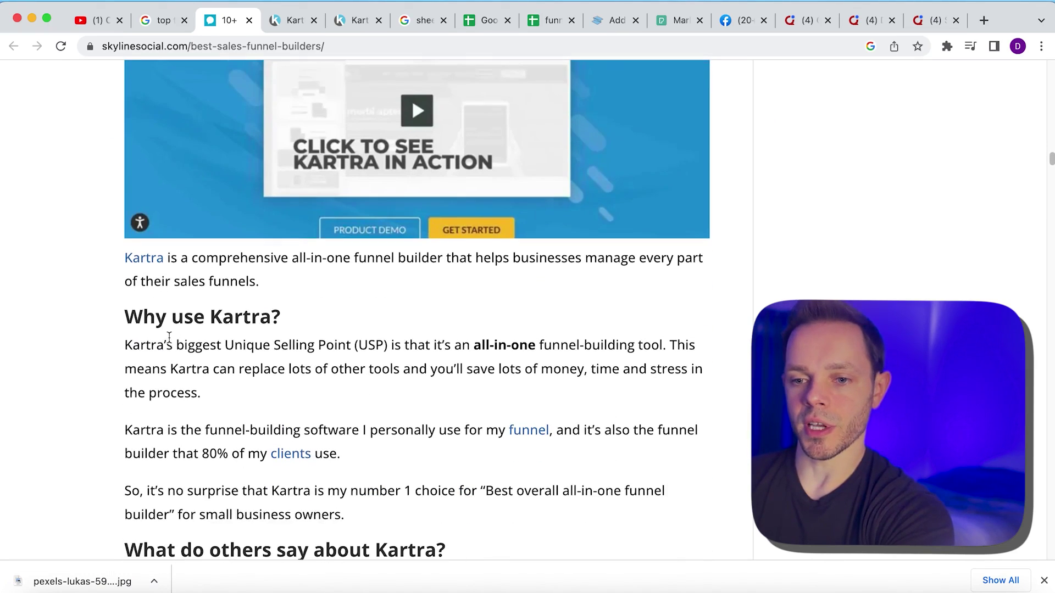
scroll(157, 293, "down", 1)
left_click_drag(123, 321, 339, 420)
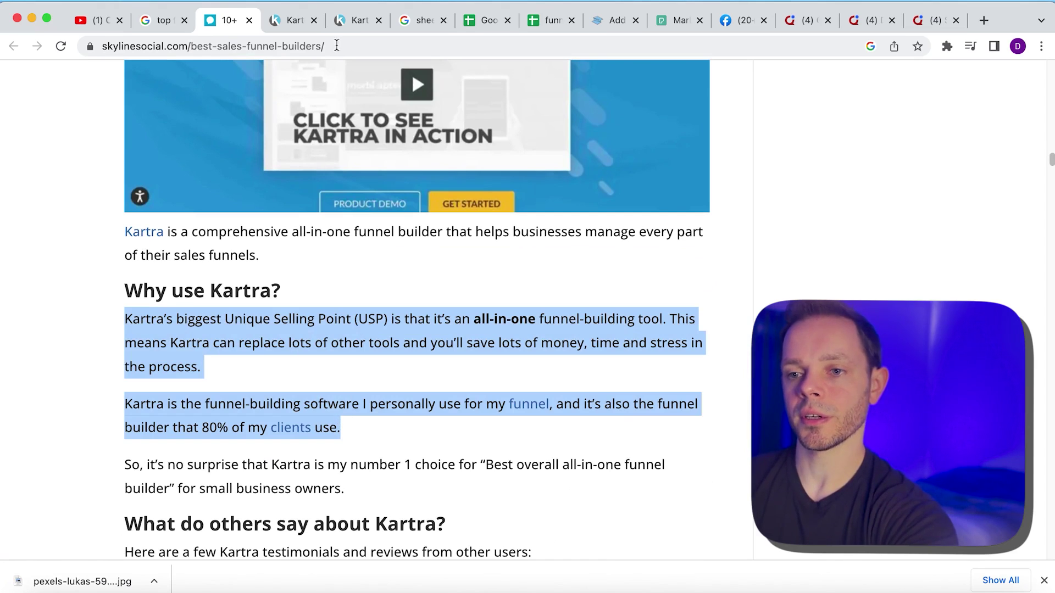
Paste Kartra's description into C2 and enter affiliate link ww.wkartra.com/yourlink in D2
left_click(544, 20)
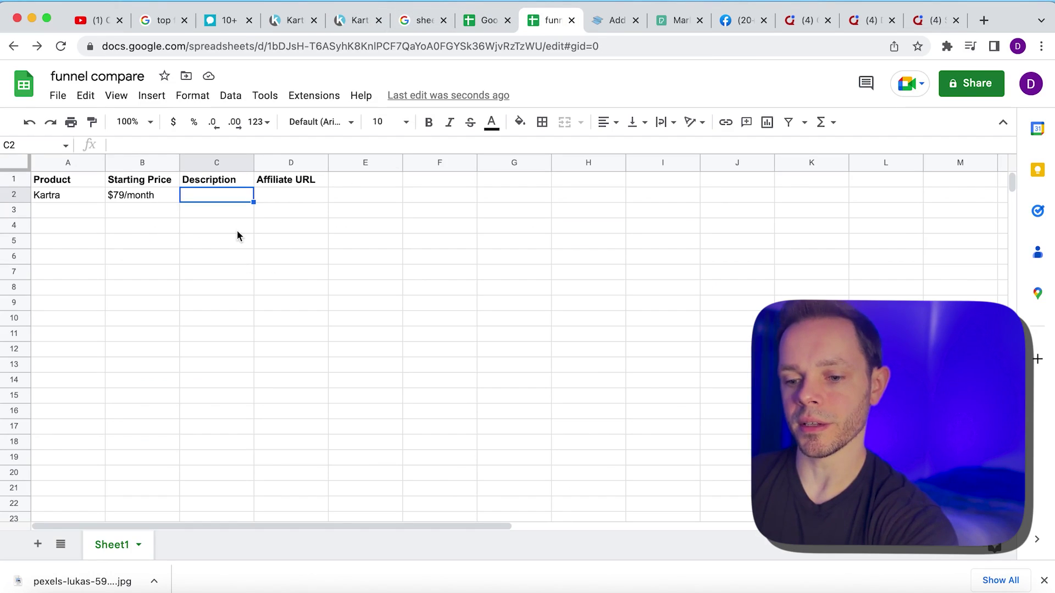
key("ctrl+v")
key("Tab")
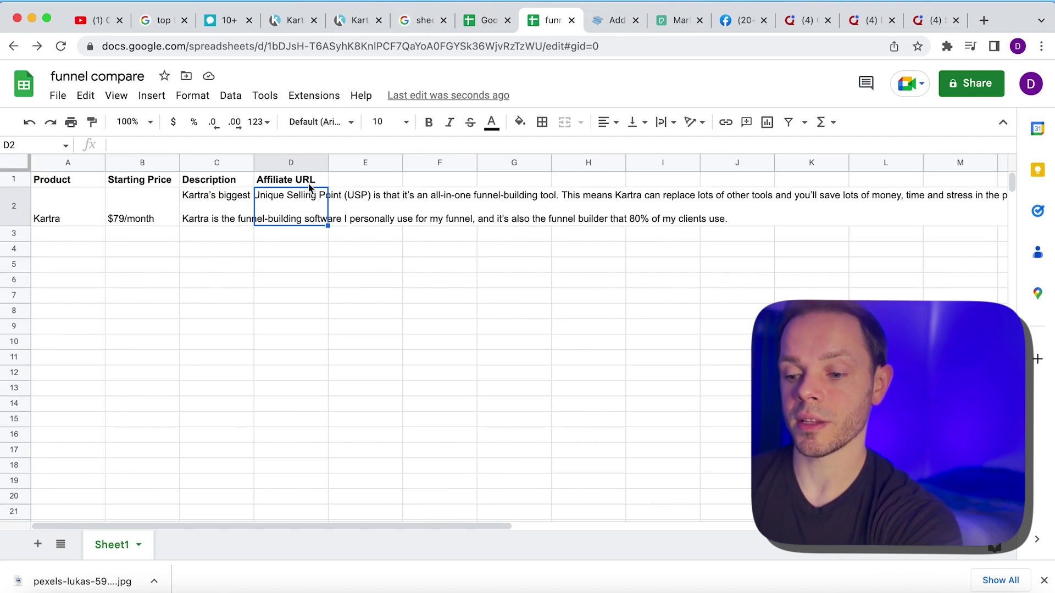
type("ww.wkartra")
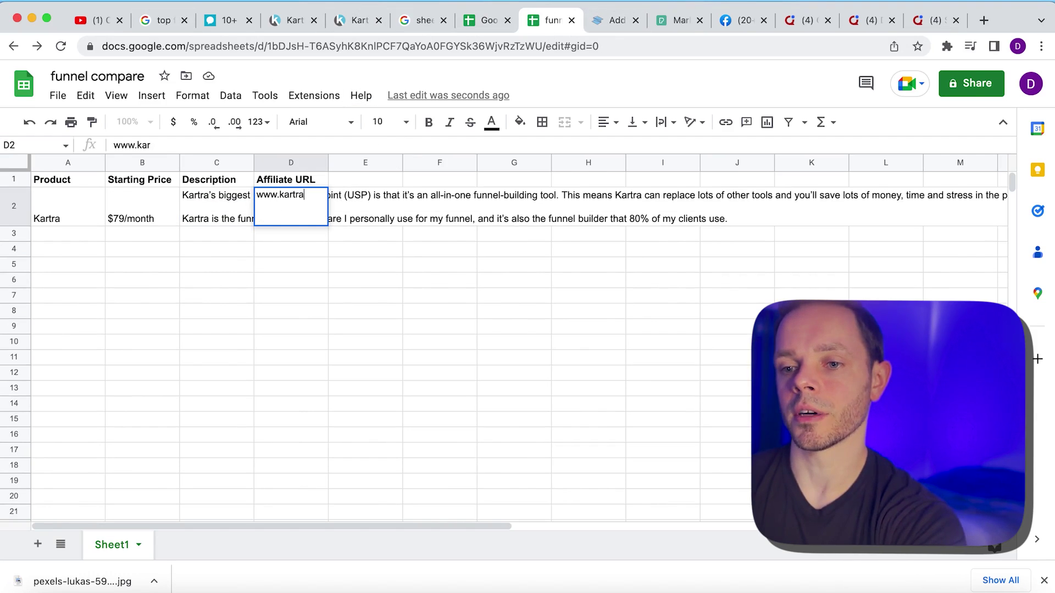
type(".com/yourlin")
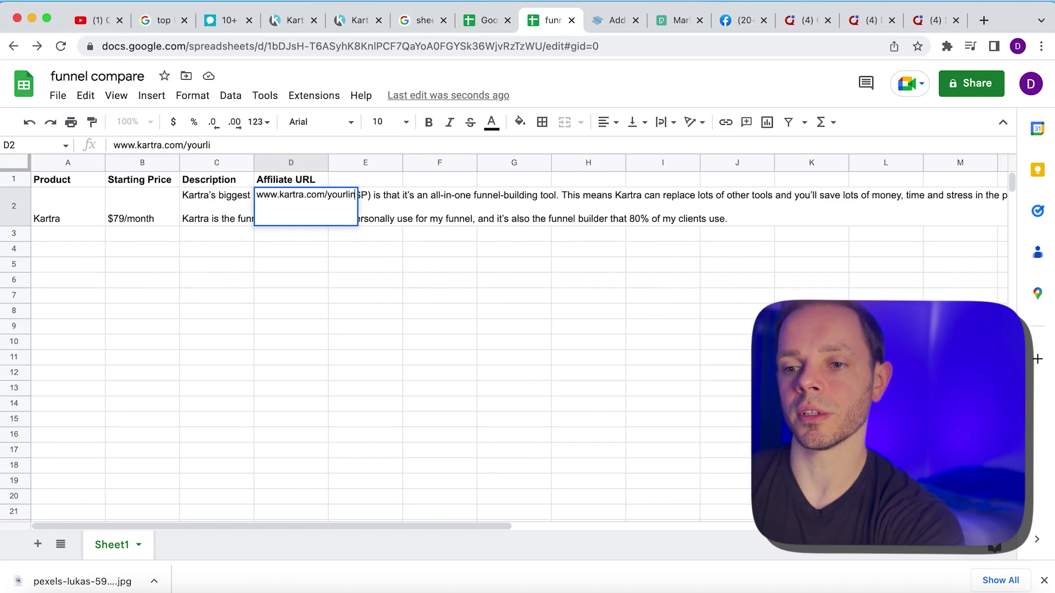
type("k")
key("Return")
Review the completed Kartra row and move to row 3 for the next product
left_click(379, 395)
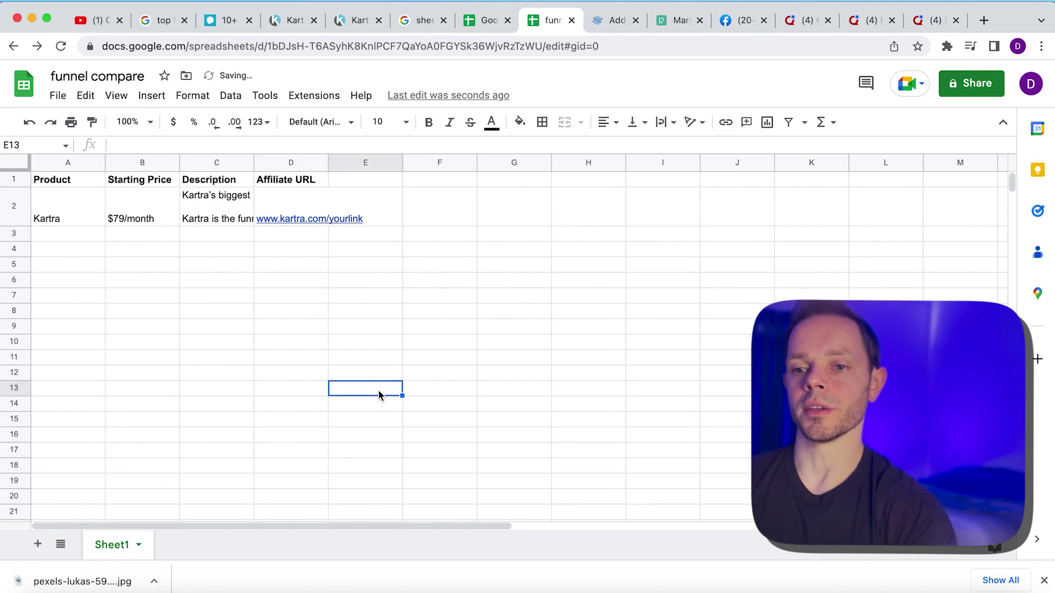
left_click(61, 218)
left_click(123, 218)
left_click(221, 224)
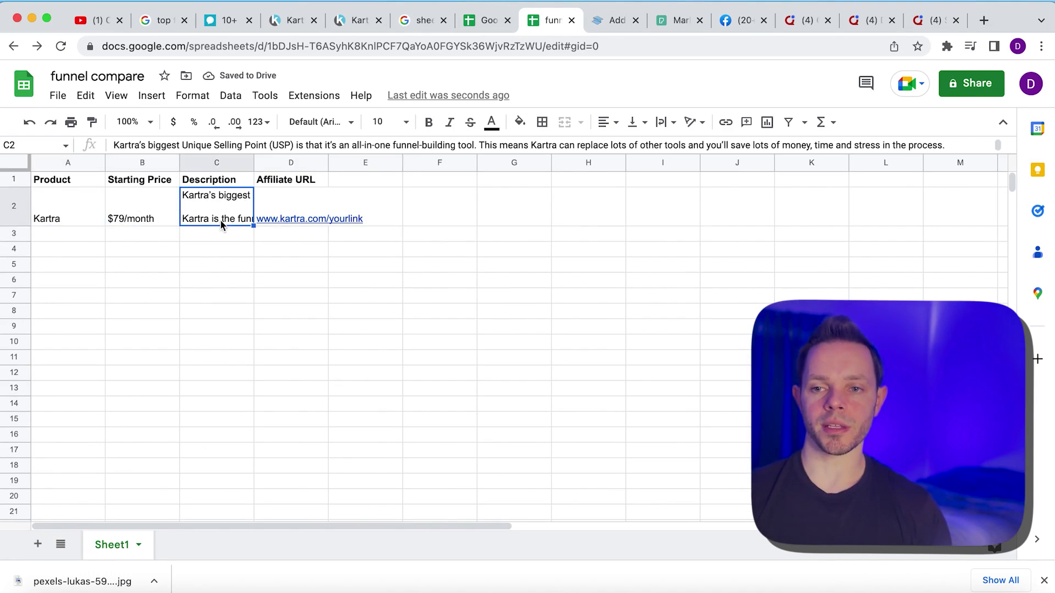
left_click(307, 205)
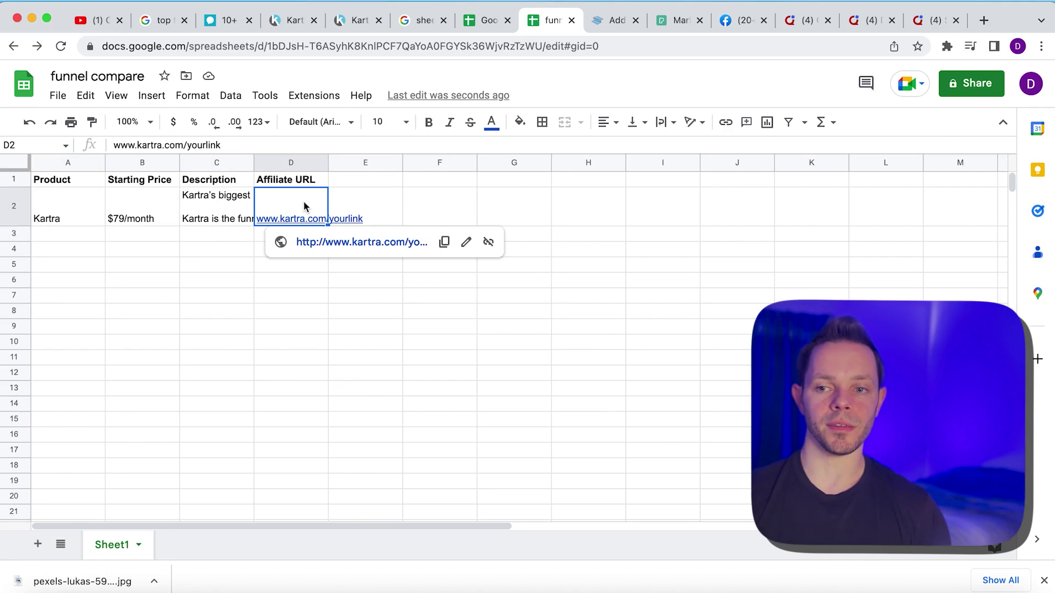
left_click(72, 235)
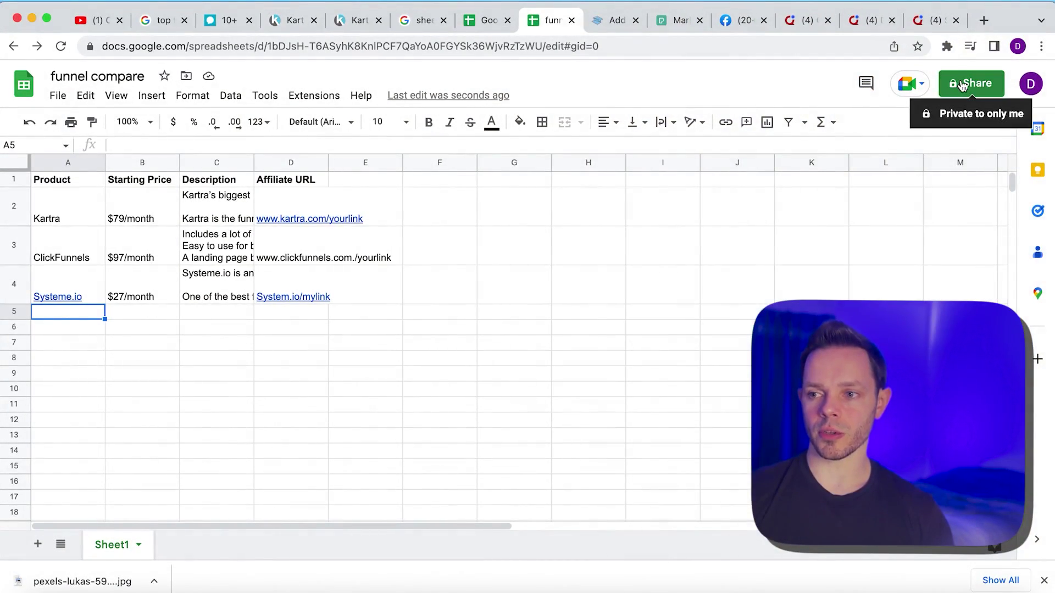
Make the funnel compare sheet viewable by anyone with the link and copy its URL
left_click(962, 85)
left_click(445, 384)
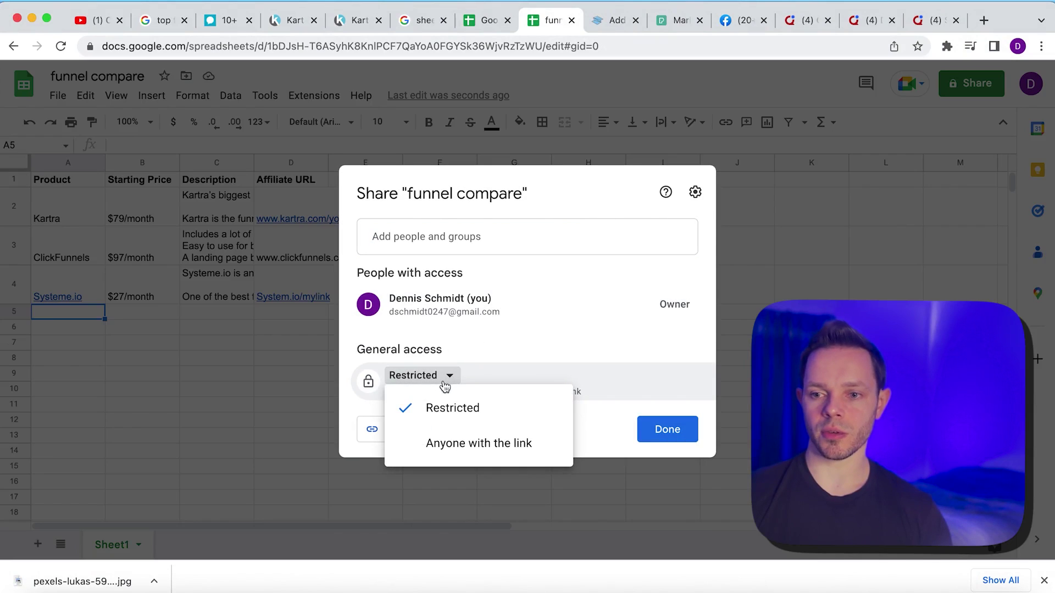
left_click(456, 443)
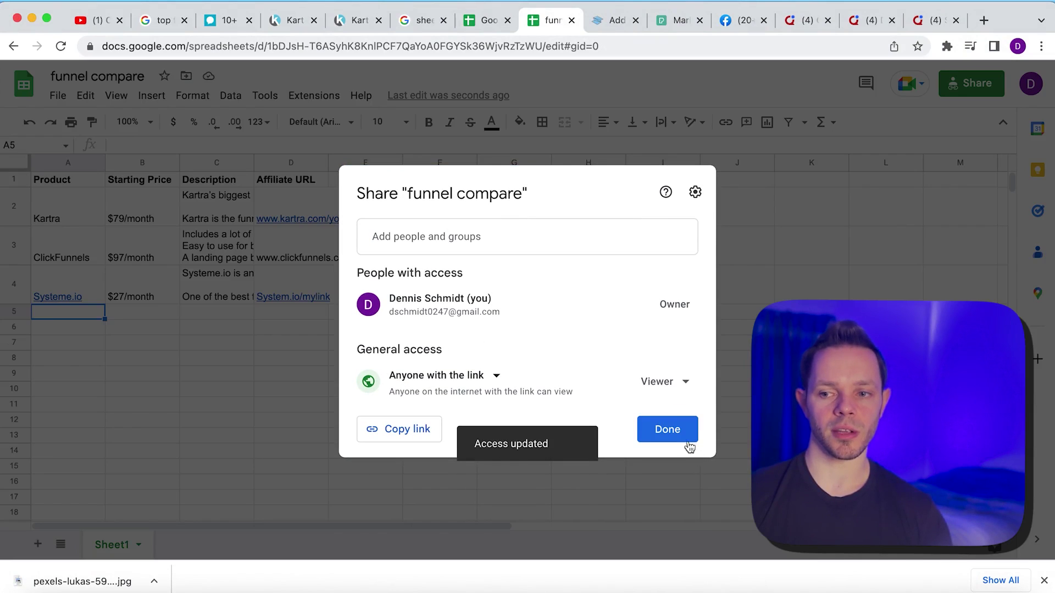
left_click(688, 446)
left_click(544, 47)
key("super+c")
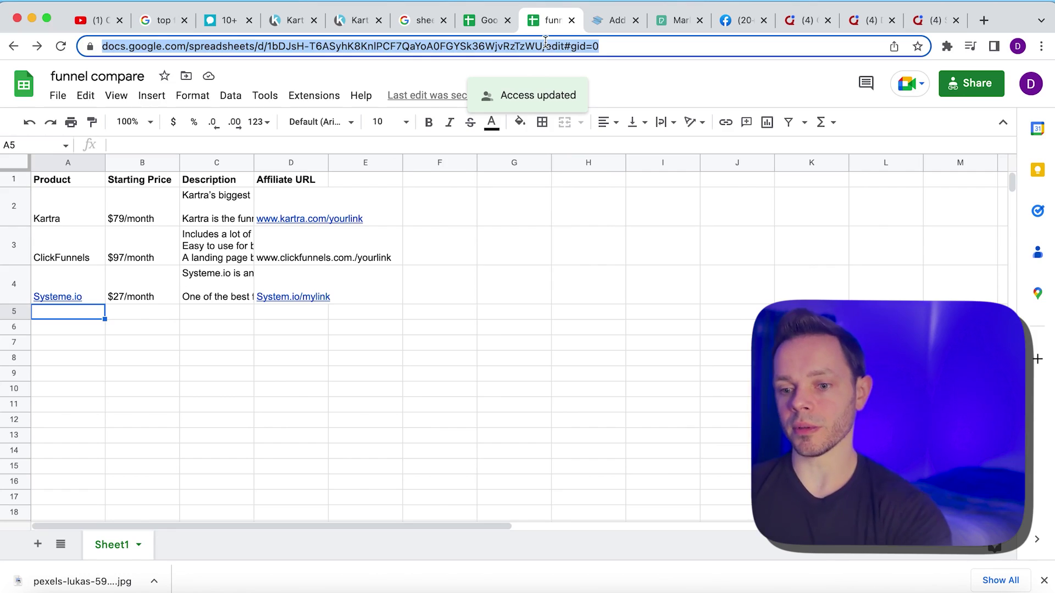
left_click(614, 20)
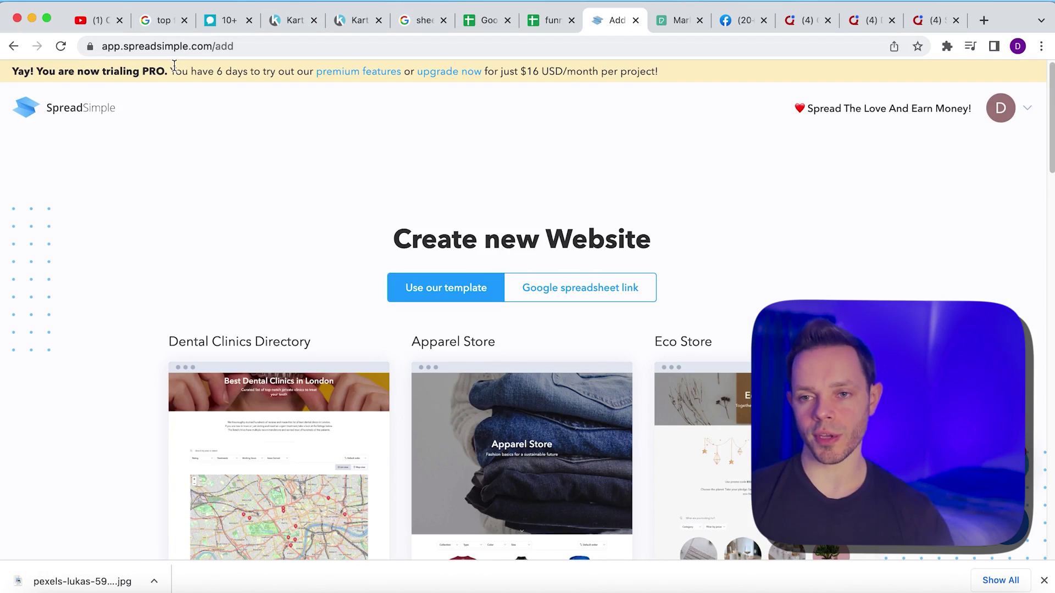
Build the new SpreadSimple site by pasting the funnel compare Google Sheet link
left_click(589, 297)
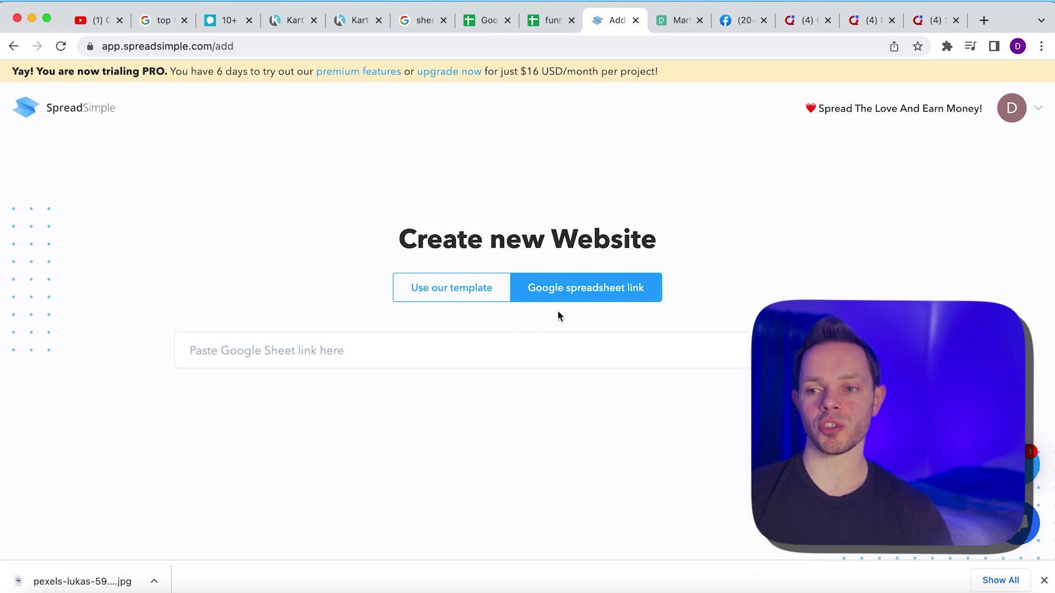
left_click(523, 347)
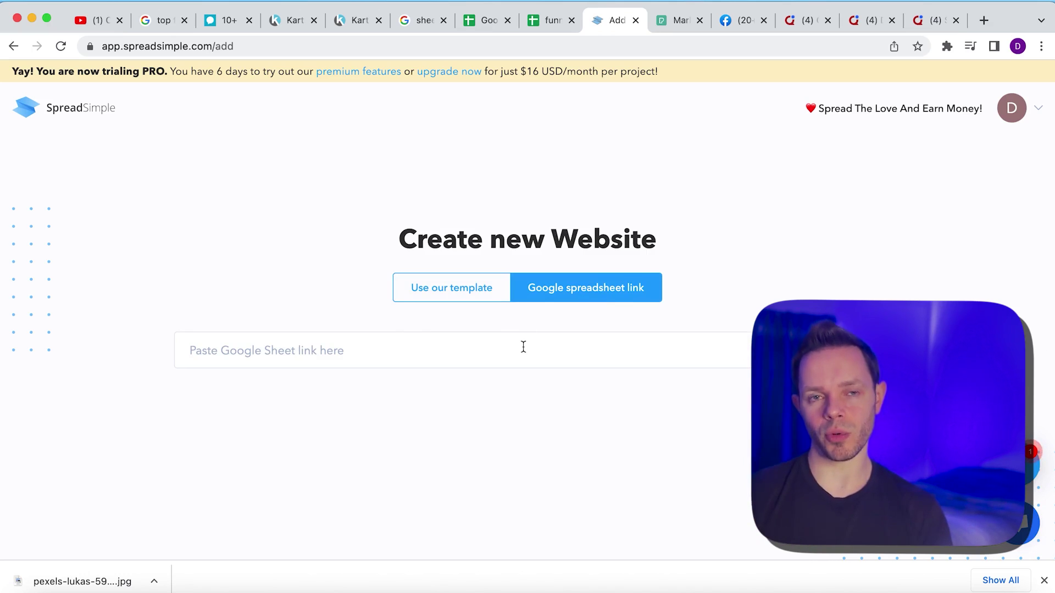
key("super+v")
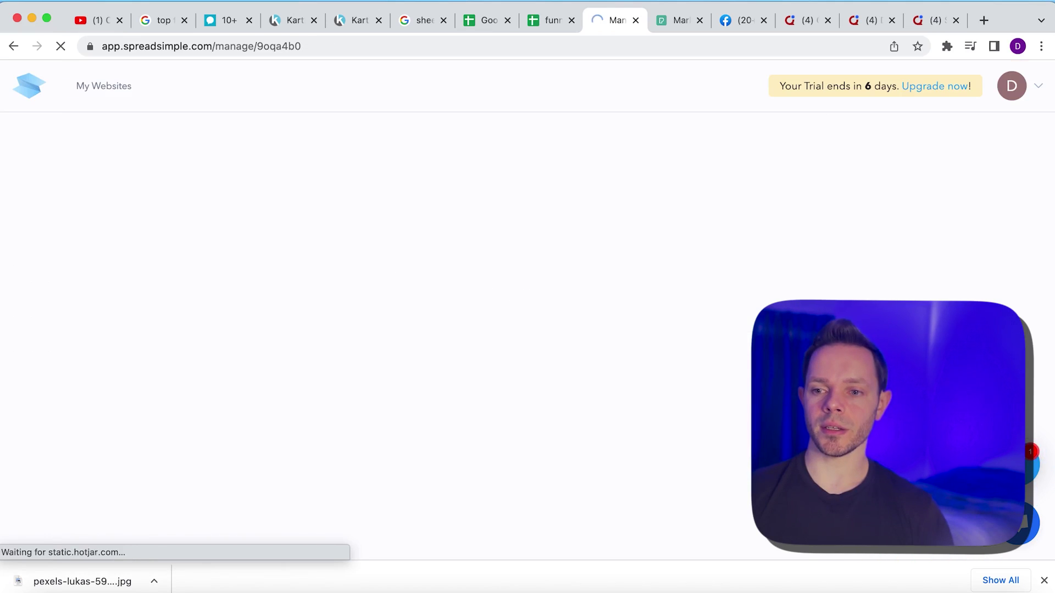
In the Items list settings, map card price to Starting Price and card text to Description
scroll(618, 483, "down", 10)
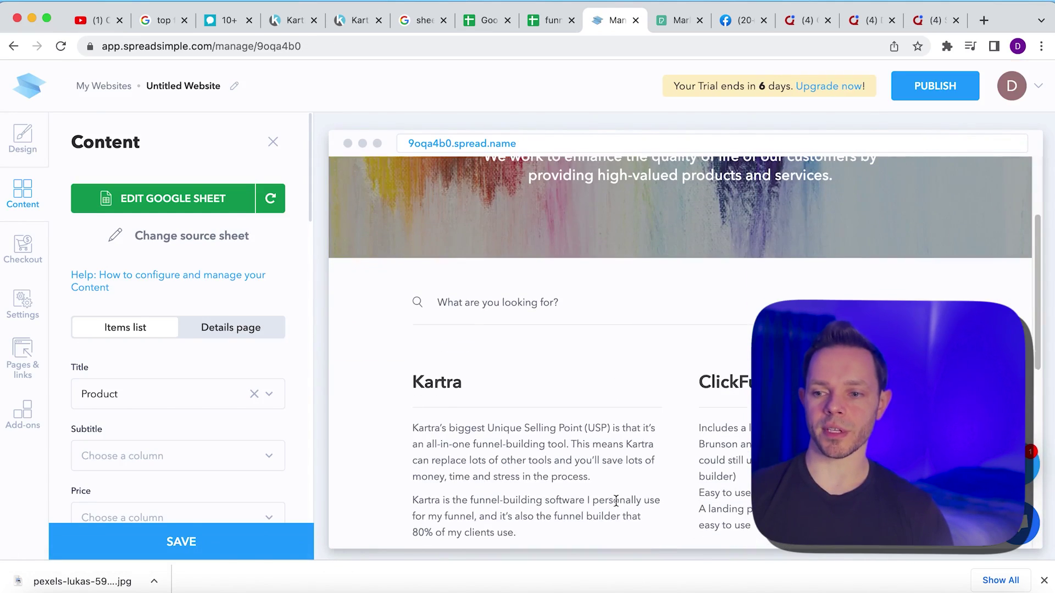
scroll(495, 379, "up", 8)
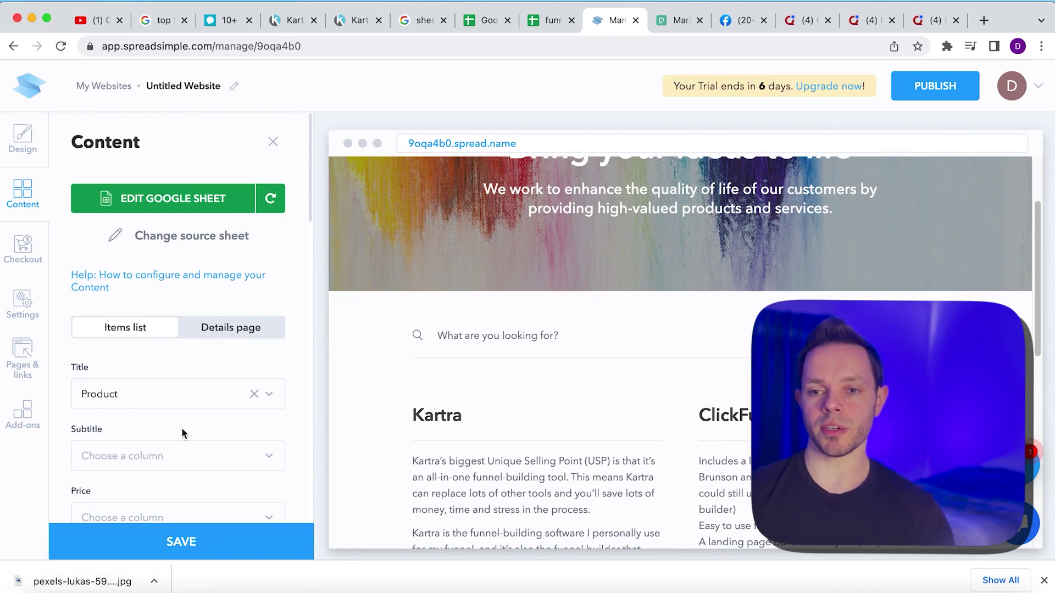
scroll(173, 370, "down", 9)
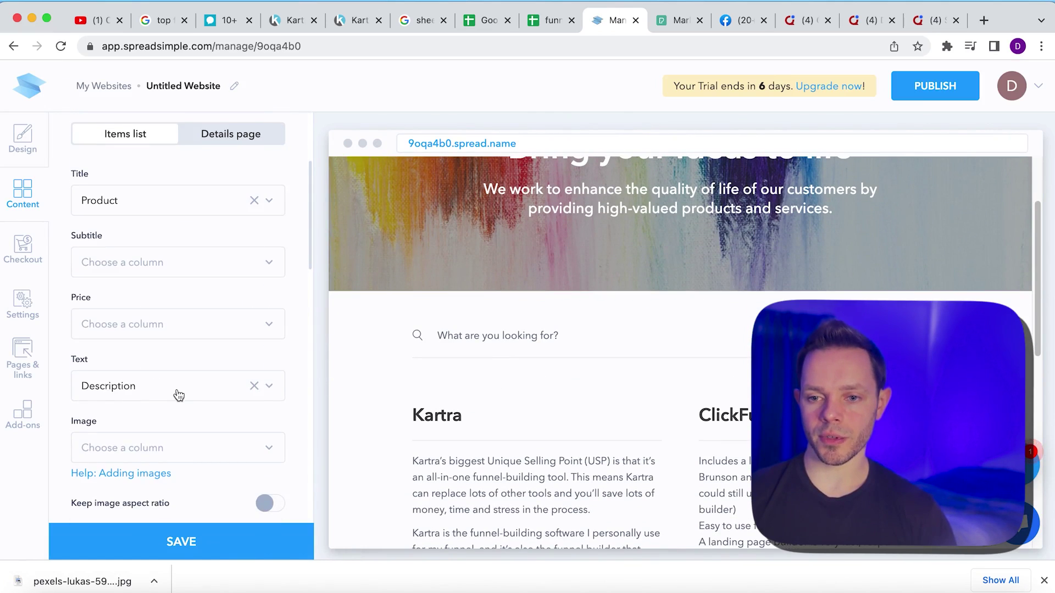
scroll(177, 391, "up", 9)
left_click(208, 335)
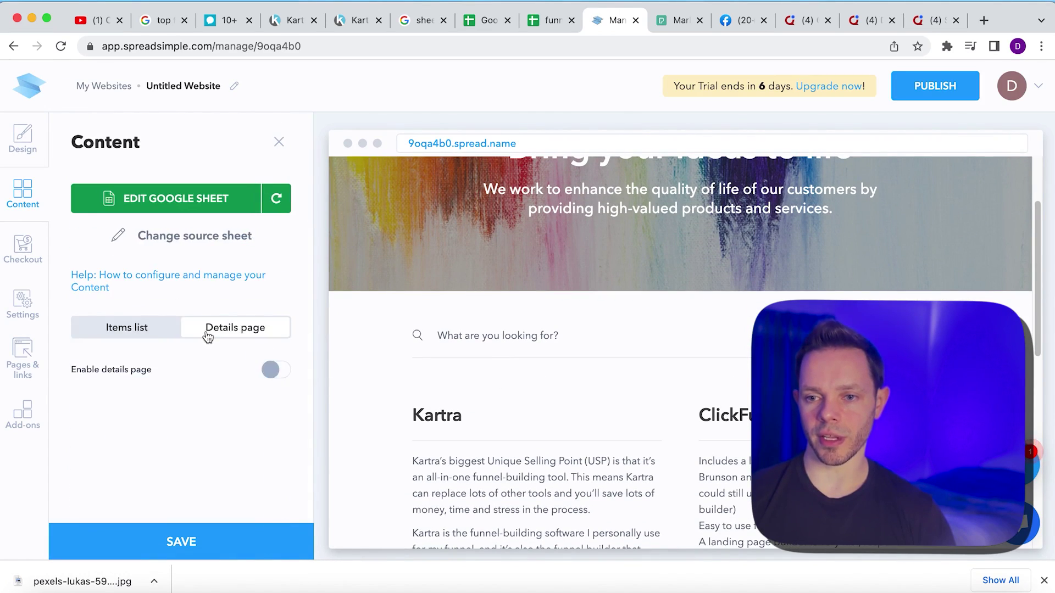
left_click(137, 335)
scroll(138, 334, "down", 4)
left_click(137, 318)
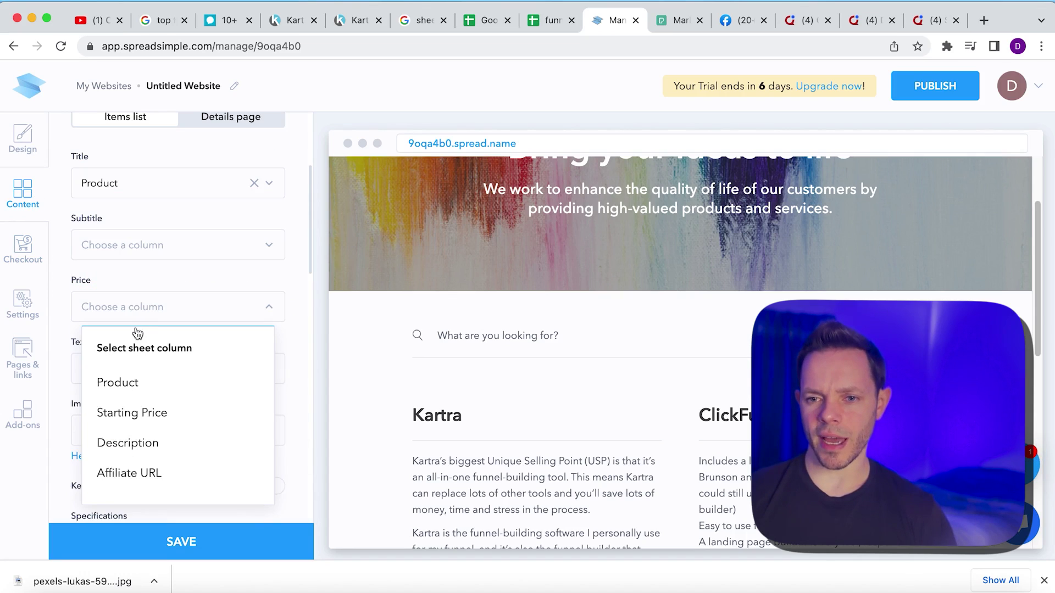
left_click(129, 413)
left_click(164, 369)
left_click(128, 443)
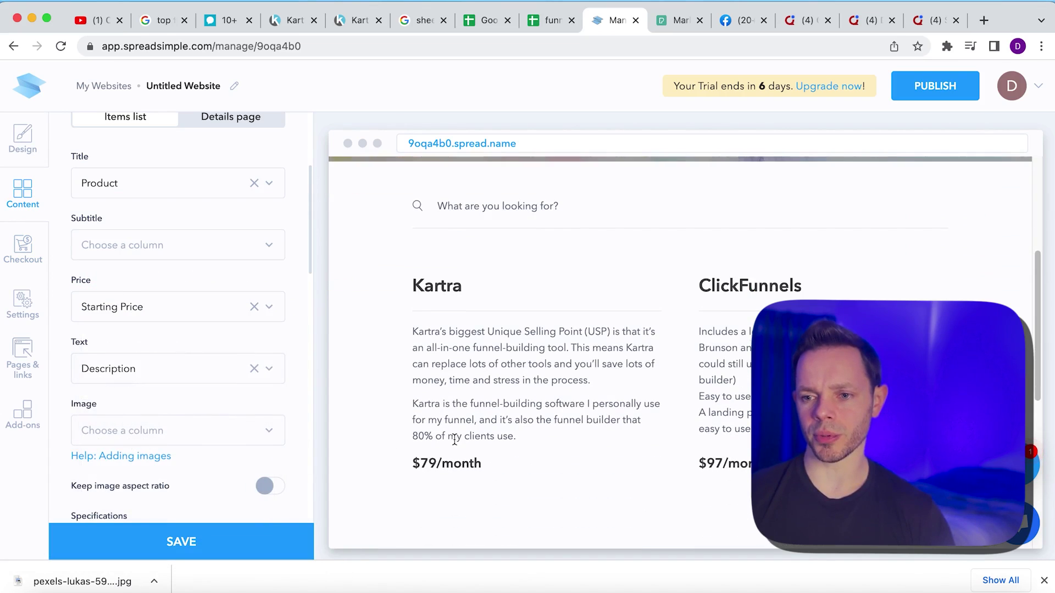
Switch the product cards to the small card size
scroll(134, 327, "down", 2)
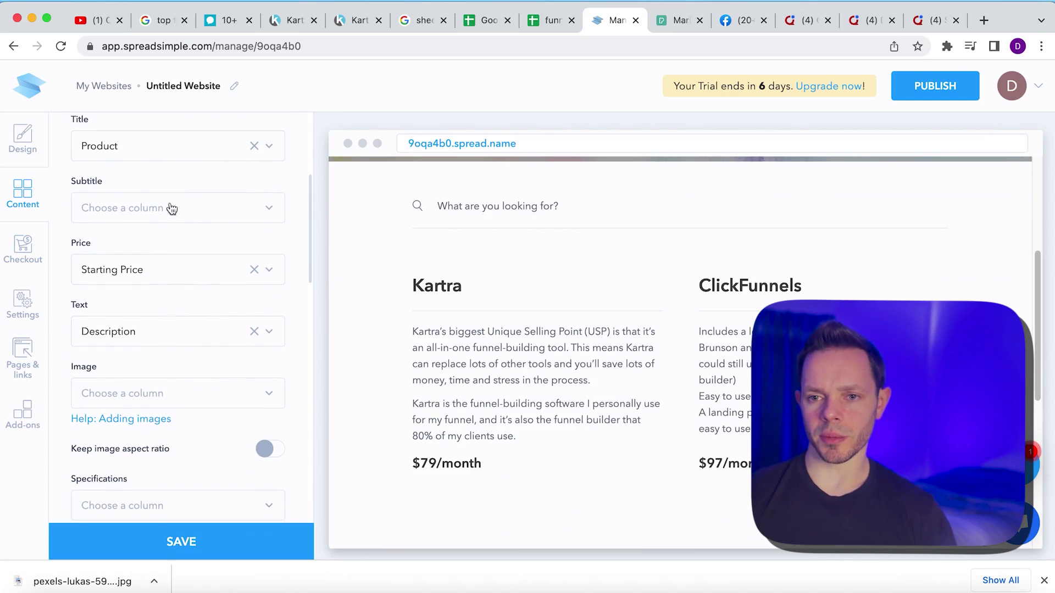
scroll(179, 219, "down", 10)
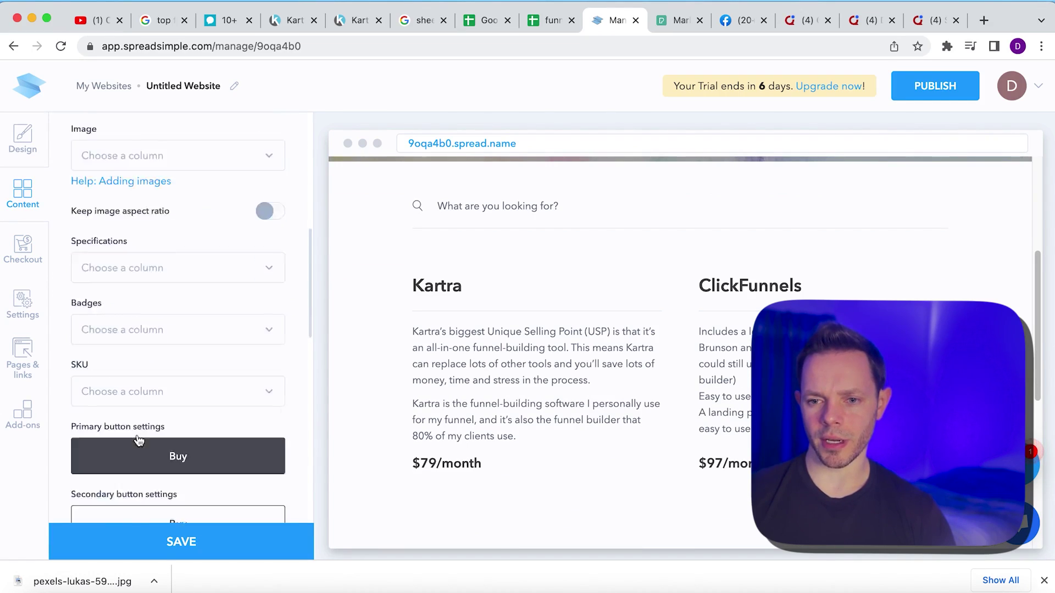
scroll(140, 444, "down", 5)
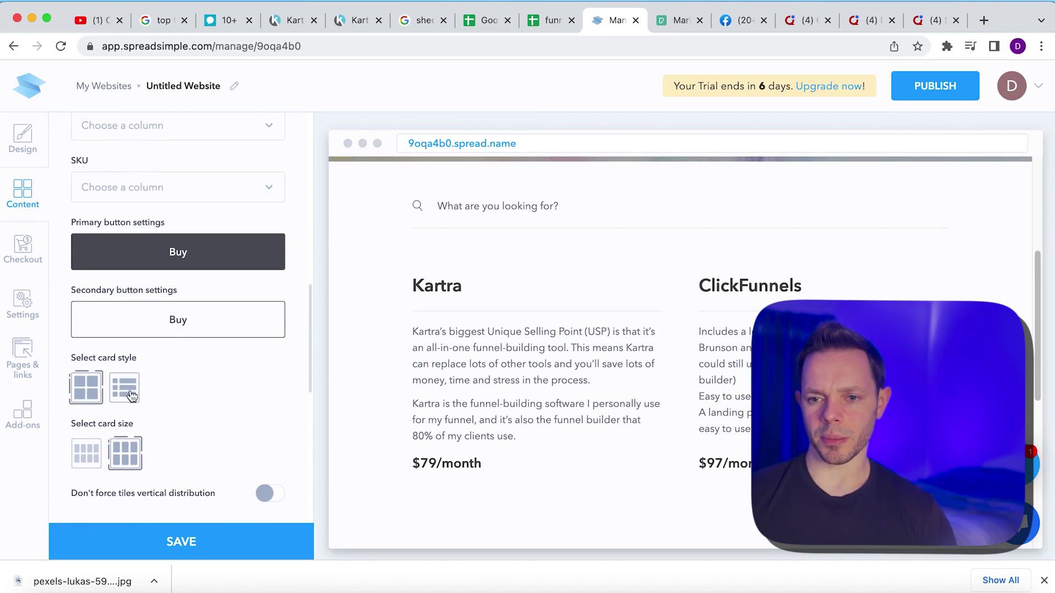
left_click(87, 458)
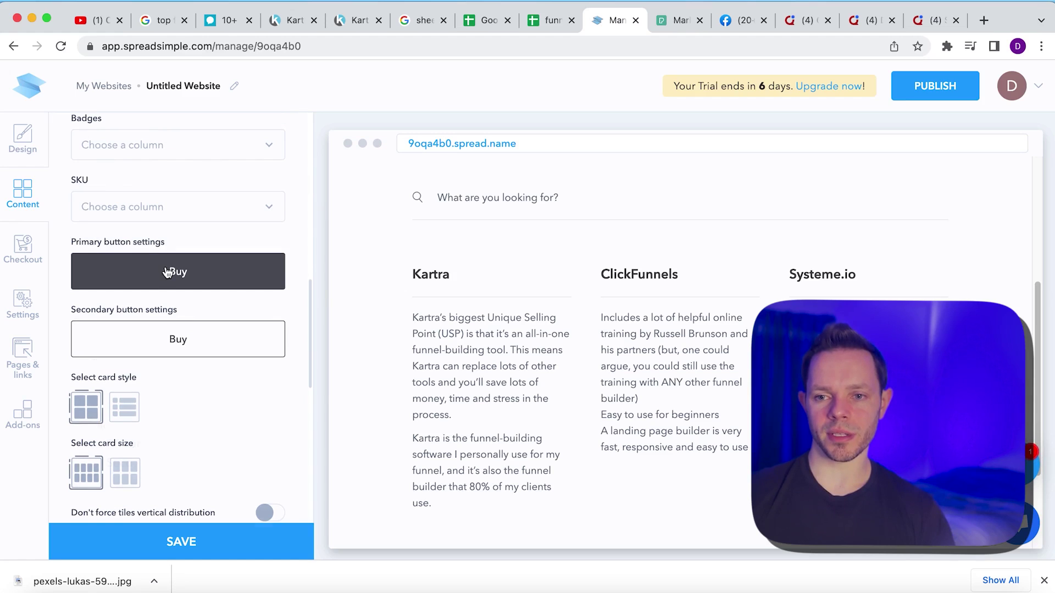
Relabel the primary button 'Get Best Price' and colour it red
left_click(167, 273)
scroll(163, 365, "down", 1)
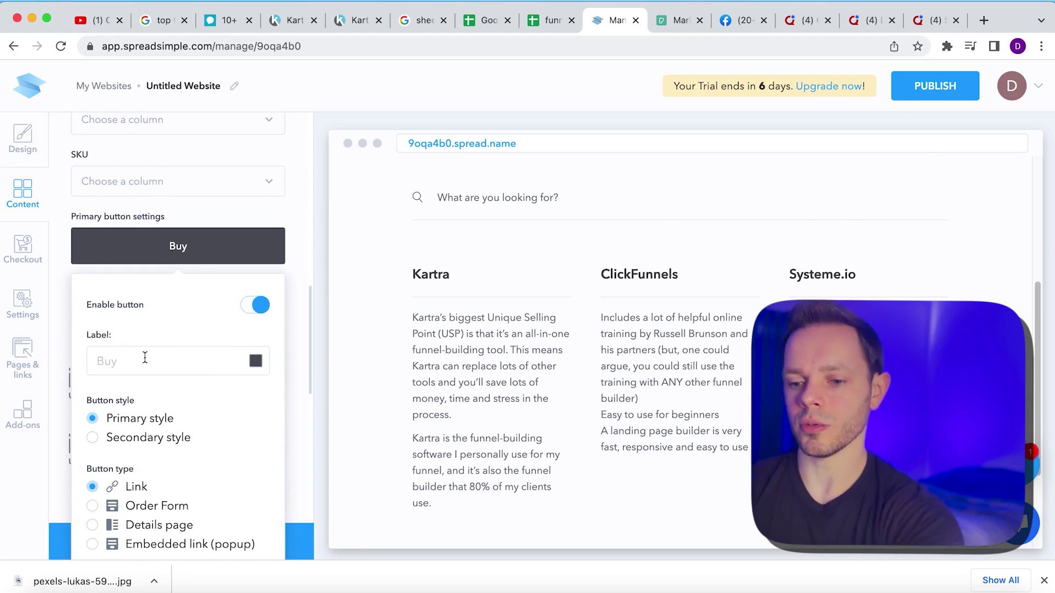
left_click(145, 358)
type("Get")
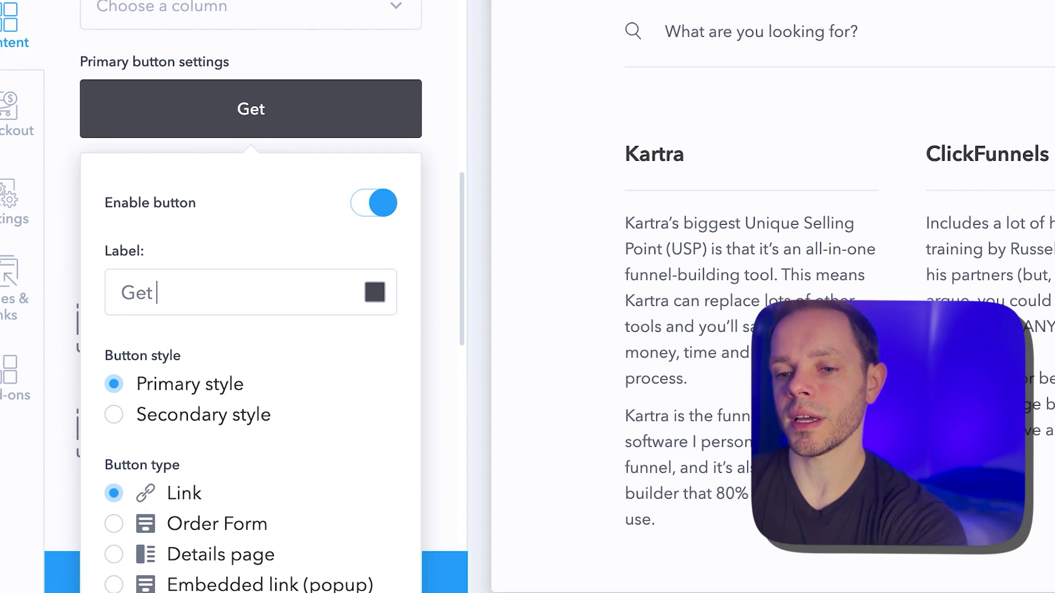
type(" Best Price")
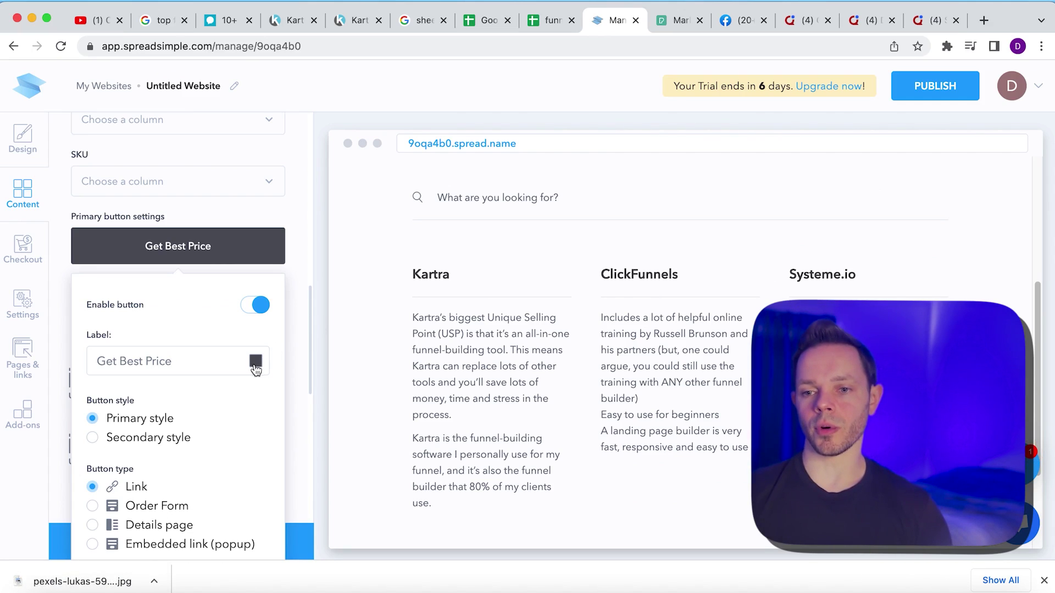
left_click(256, 363)
left_click(237, 475)
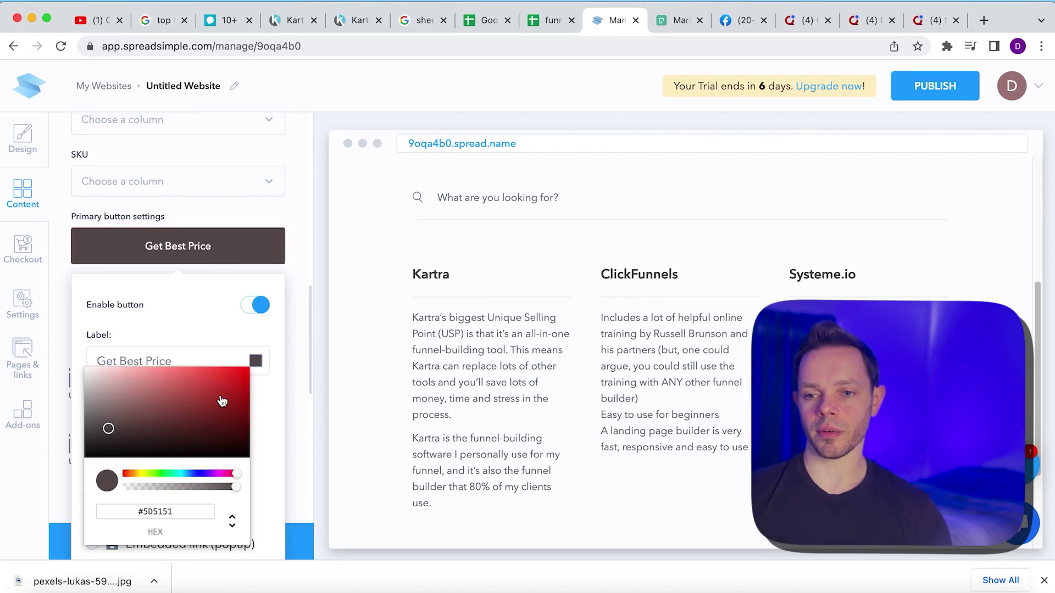
left_click(262, 387)
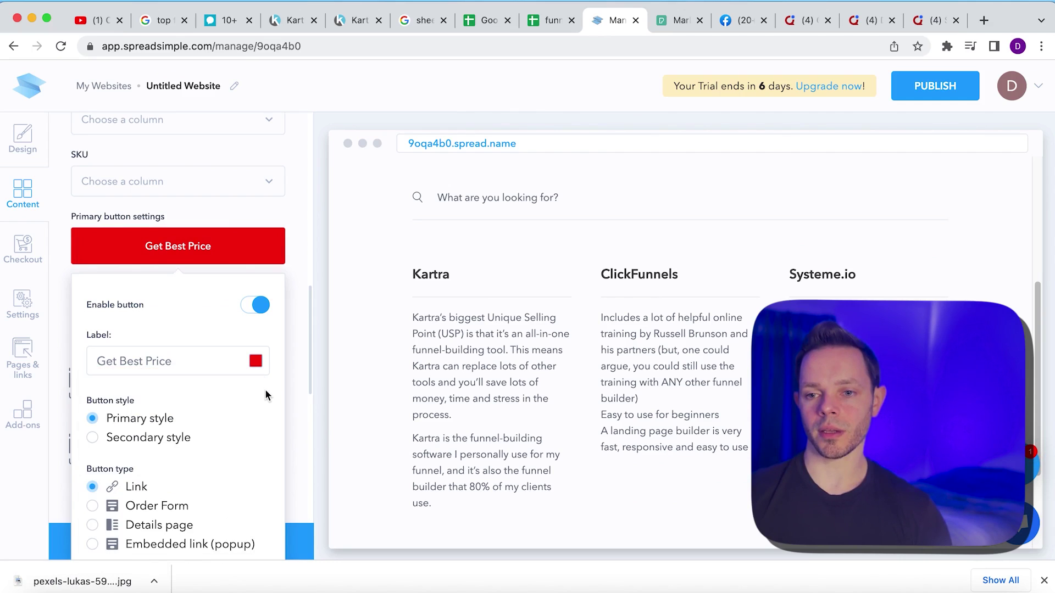
Point the button redirect link to the Affiliate URL column and check the buttons in the preview
scroll(445, 399, "down", 2)
scroll(445, 399, "down", 2)
scroll(176, 473, "down", 4)
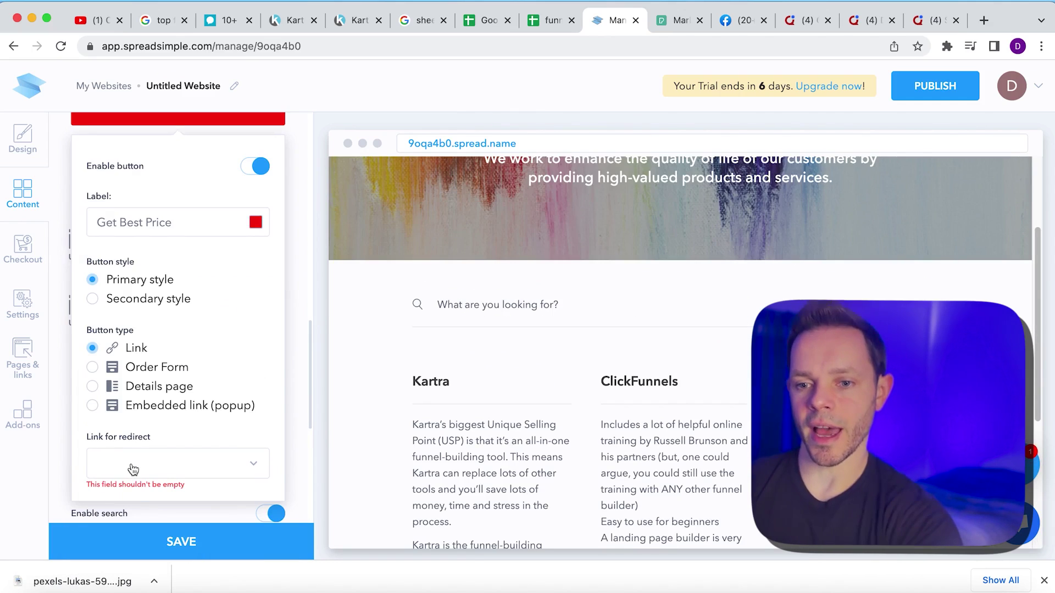
left_click(176, 472)
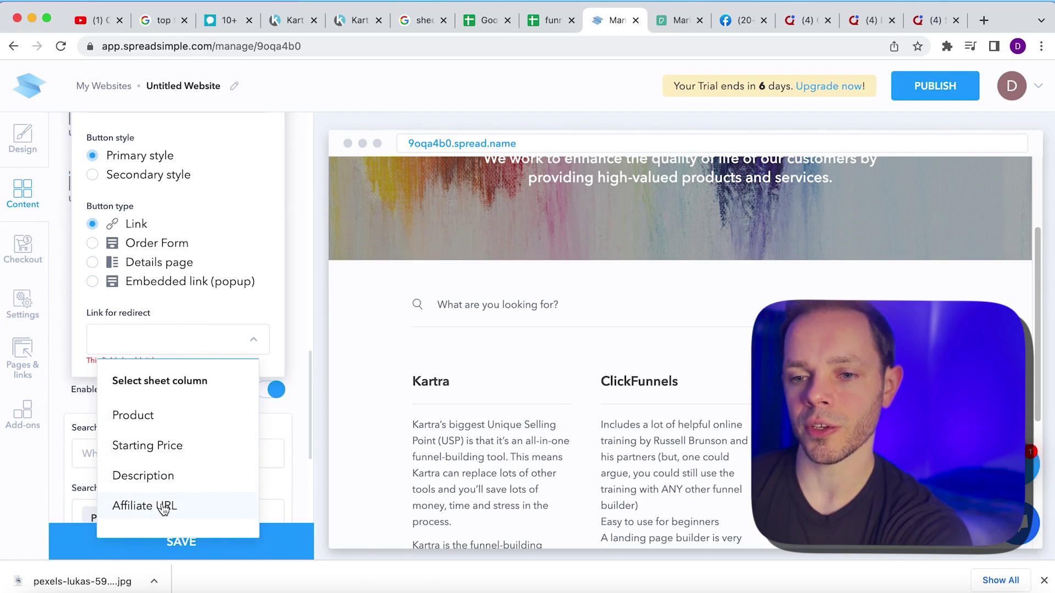
left_click(164, 508)
scroll(388, 347, "down", 5)
scroll(454, 395, "up", 1)
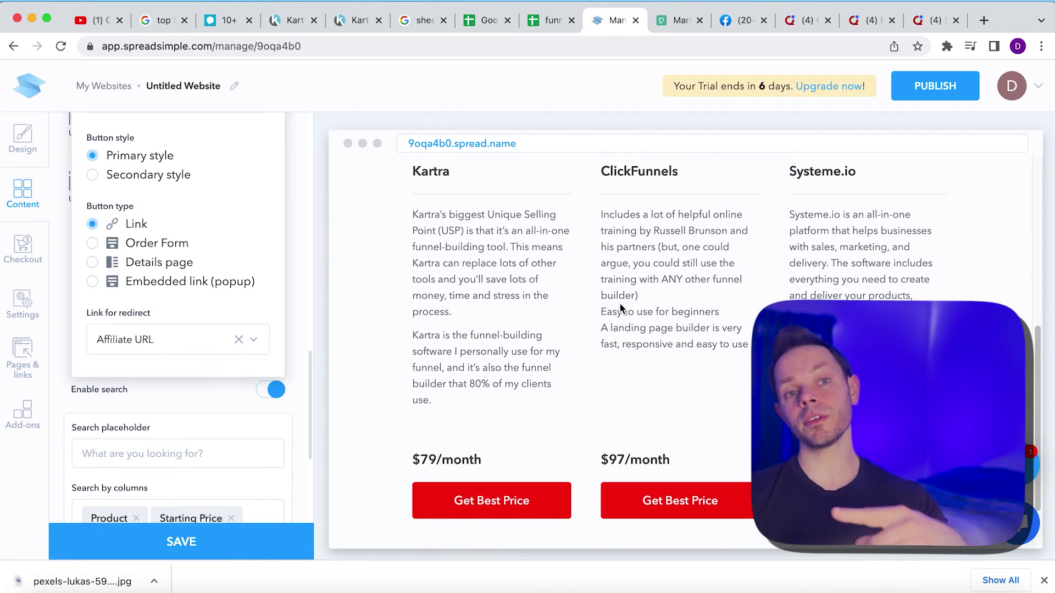
scroll(618, 301, "up", 5)
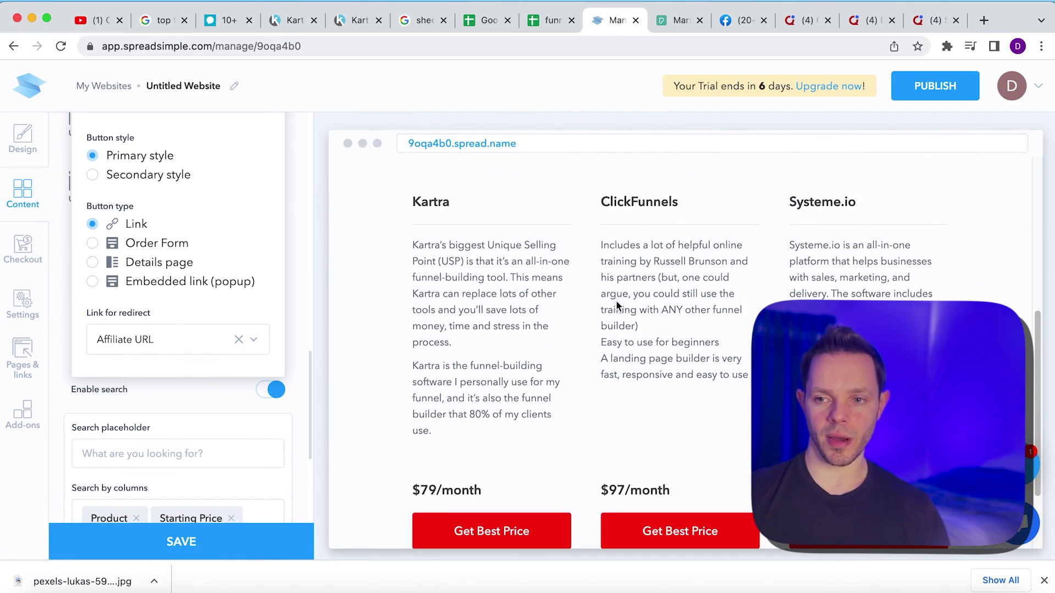
scroll(618, 301, "down", 2)
scroll(618, 305, "down", 5)
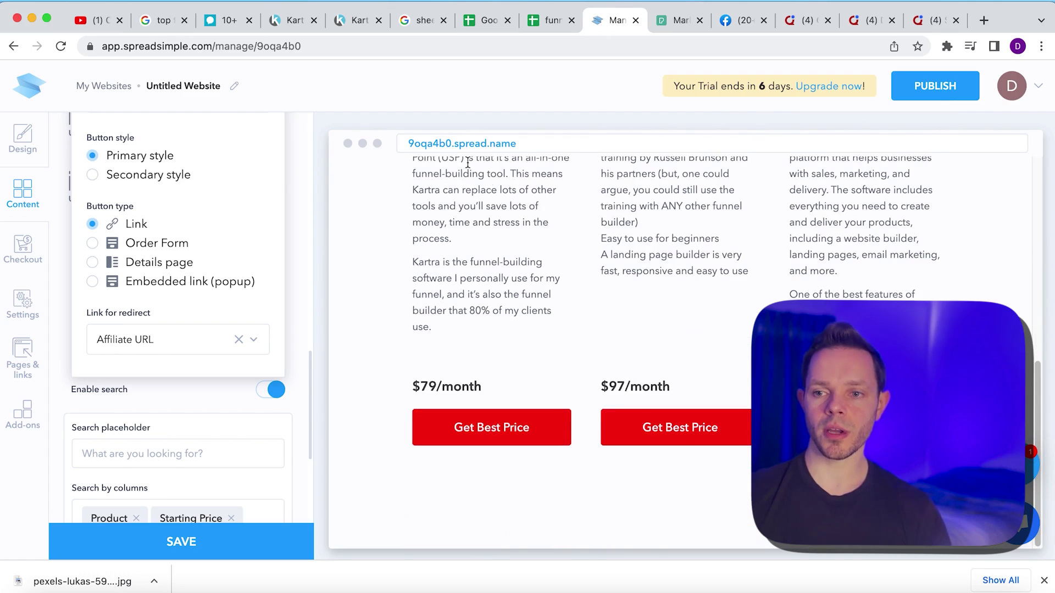
scroll(439, 215, "up", 4)
scroll(550, 516, "down", 2)
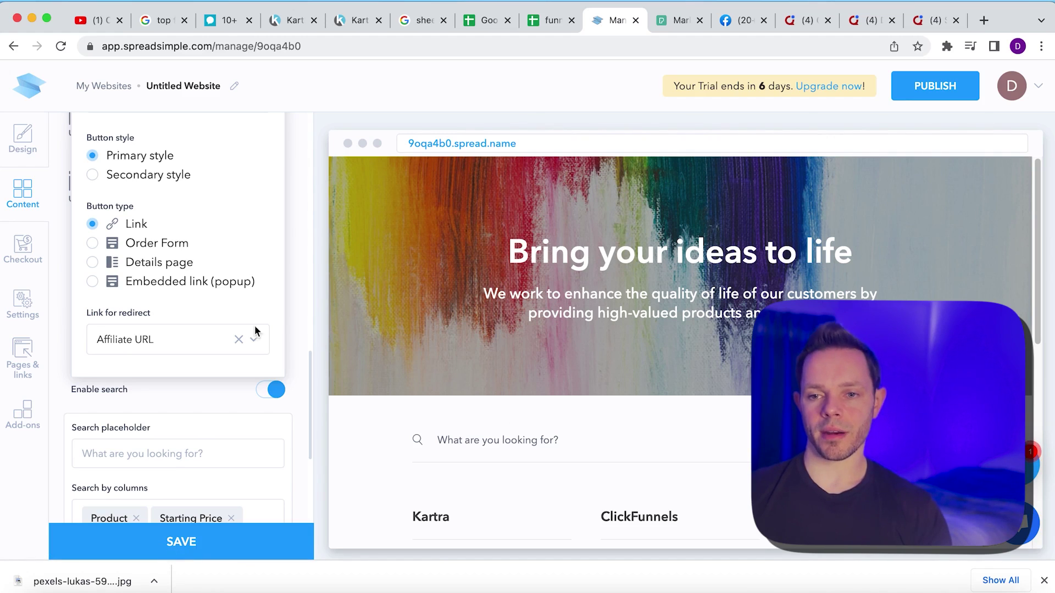
Set the home page intro title to 'Best Marketing Funnels For 2023'
left_click(209, 416)
scroll(172, 348, "up", 5)
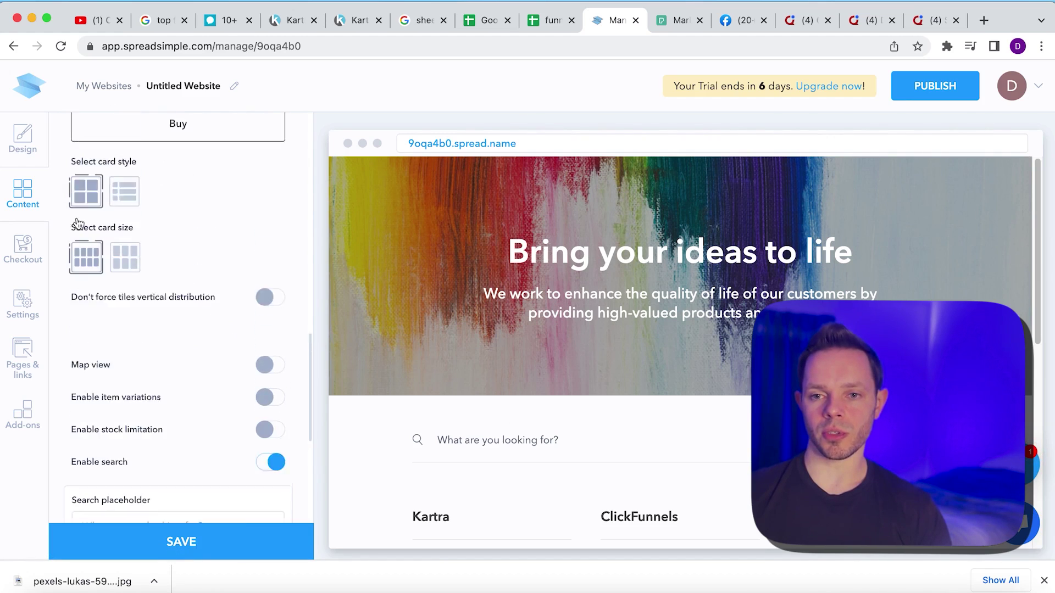
left_click(22, 138)
left_click(145, 354)
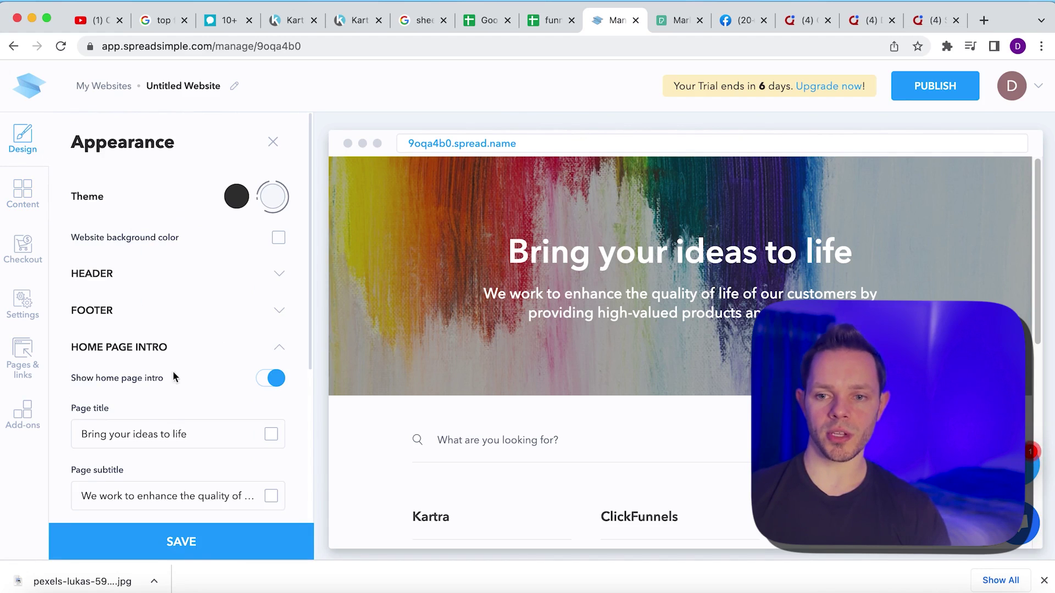
scroll(172, 371, "down", 1)
triple_click(126, 398)
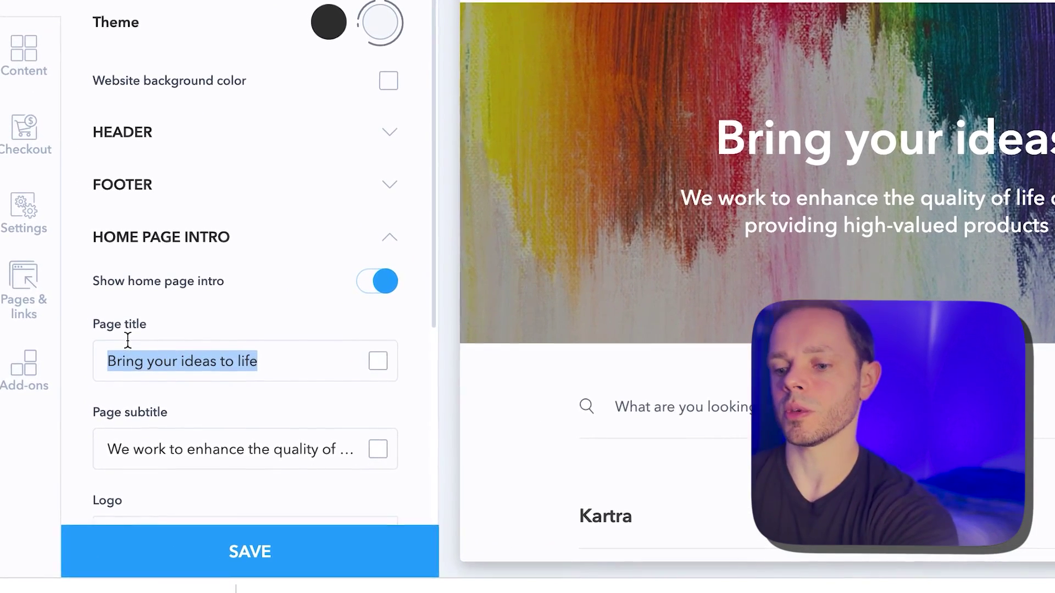
type("Best Marketing Funnels")
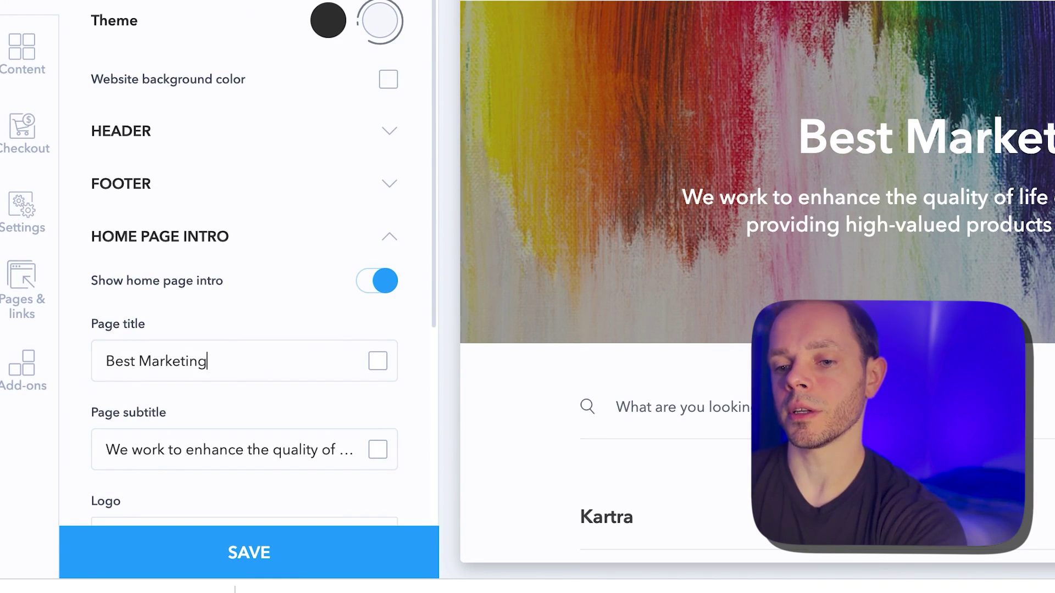
type(" of")
key("BackSpace")
key("BackSpace")
key("BackSpace")
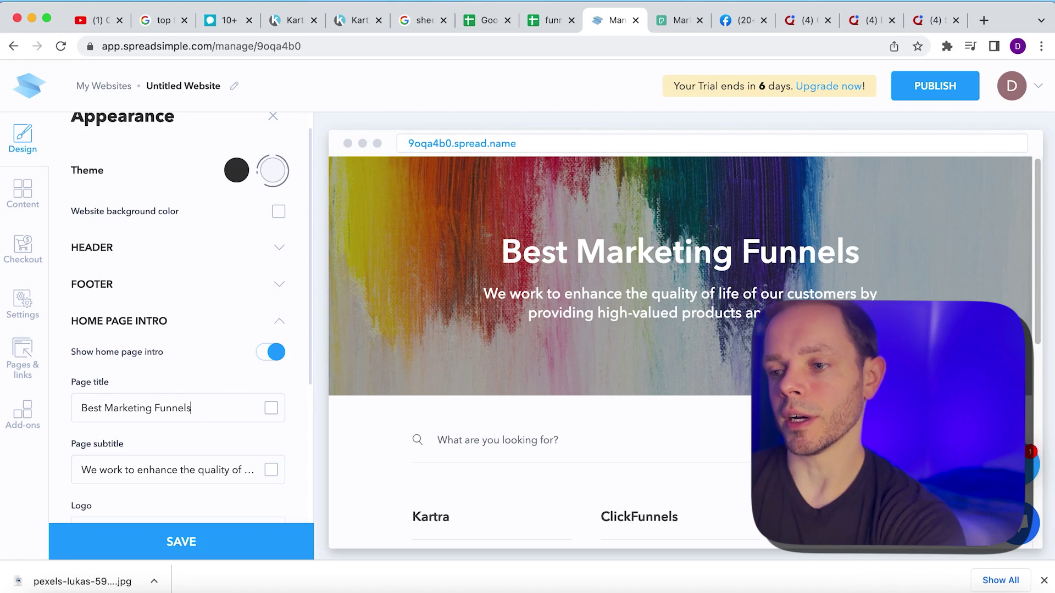
type("For 2023")
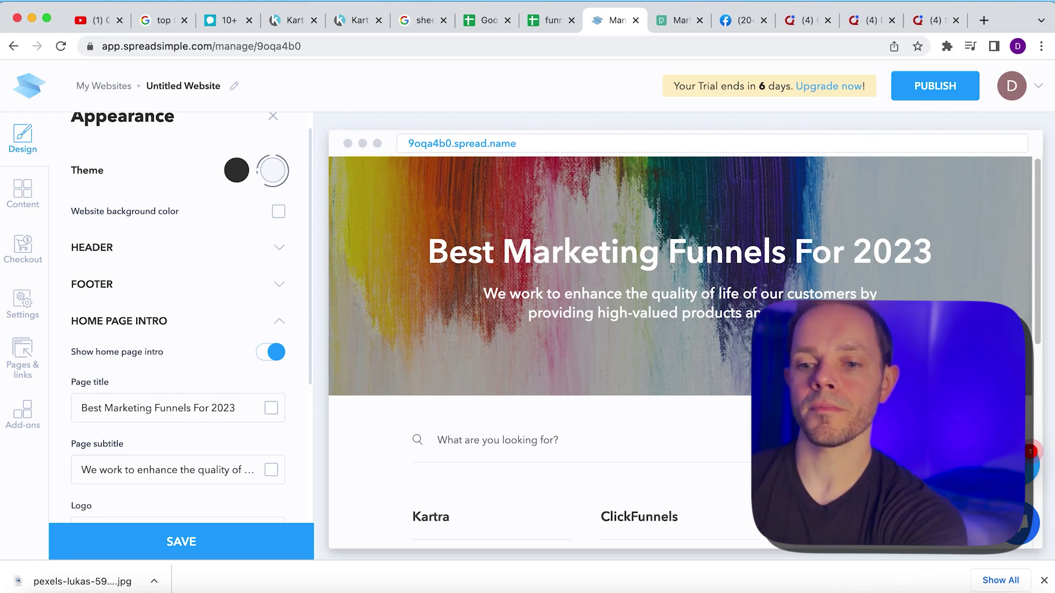
Set the intro subtitle to 'Take your business to the next level'
triple_click(258, 470)
type("Take your busines")
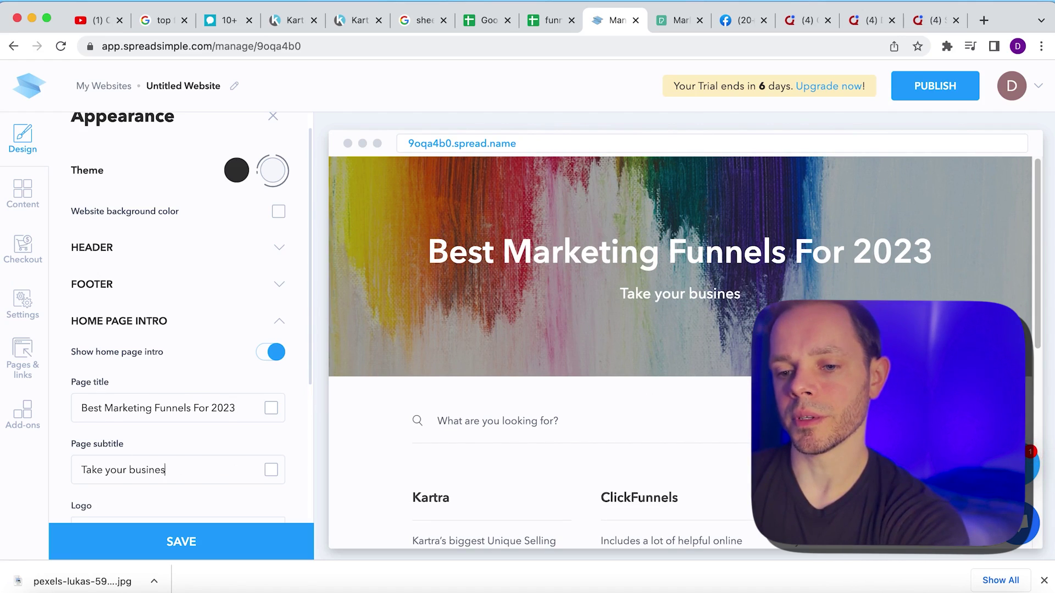
type("s to the next level")
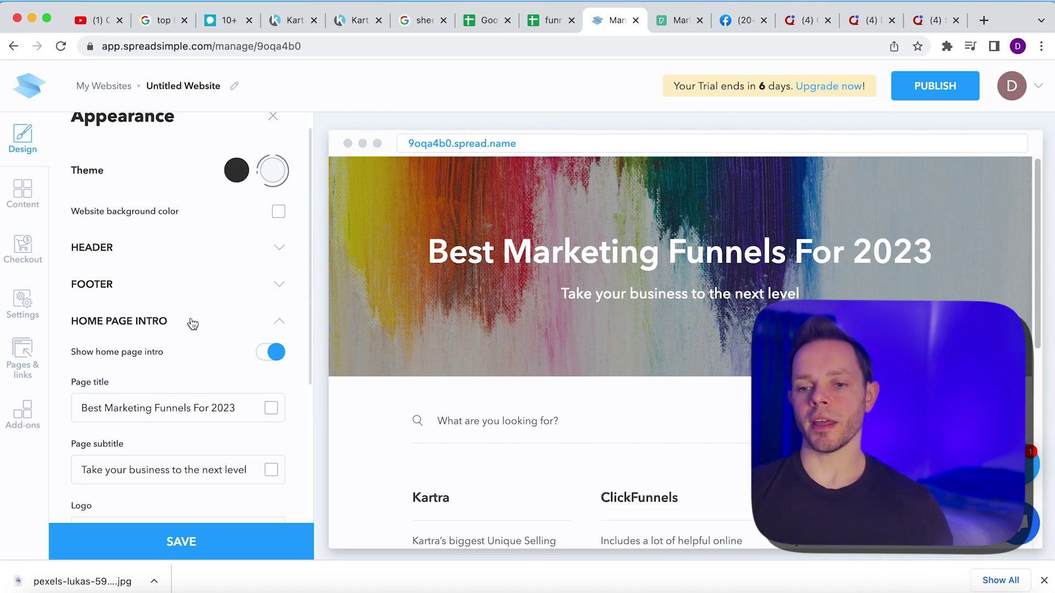
scroll(193, 323, "down", 5)
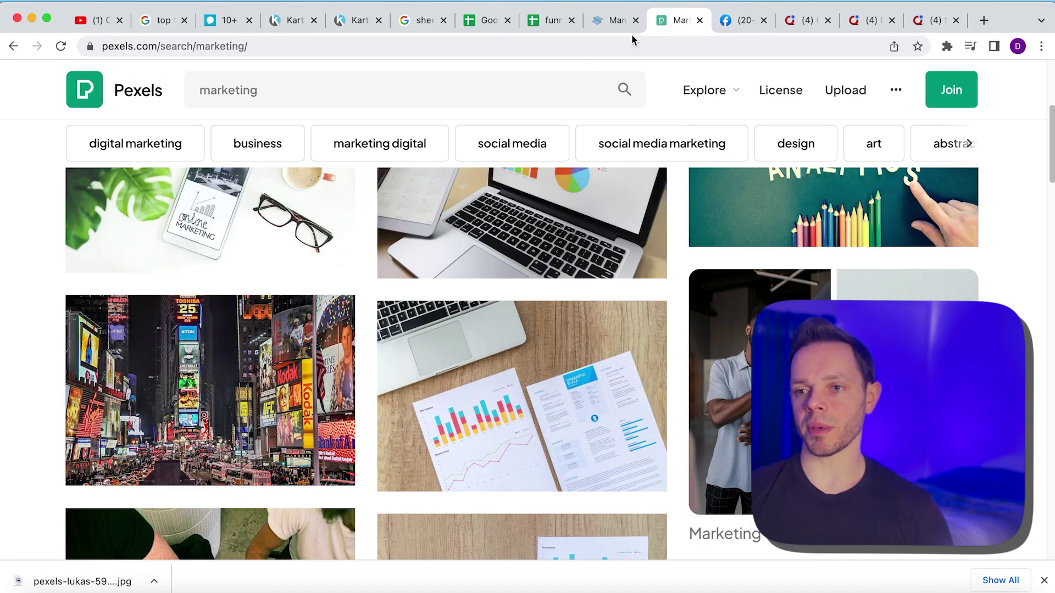
left_click(674, 23)
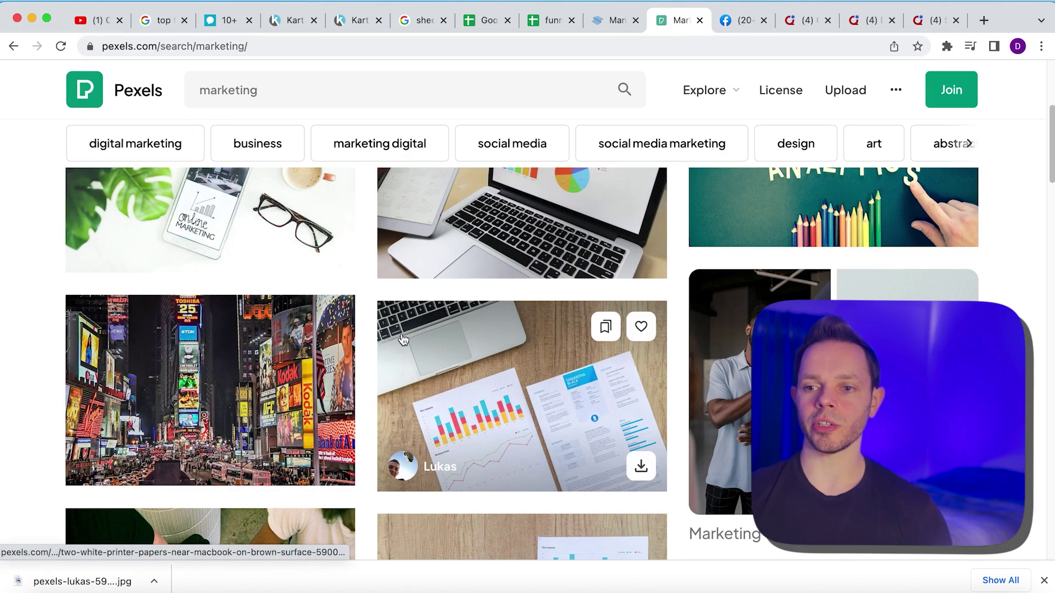
left_click(612, 20)
Replace the cover image by uploading pexels-lukas-590016.jpg from the Downloads folder
left_click(221, 400)
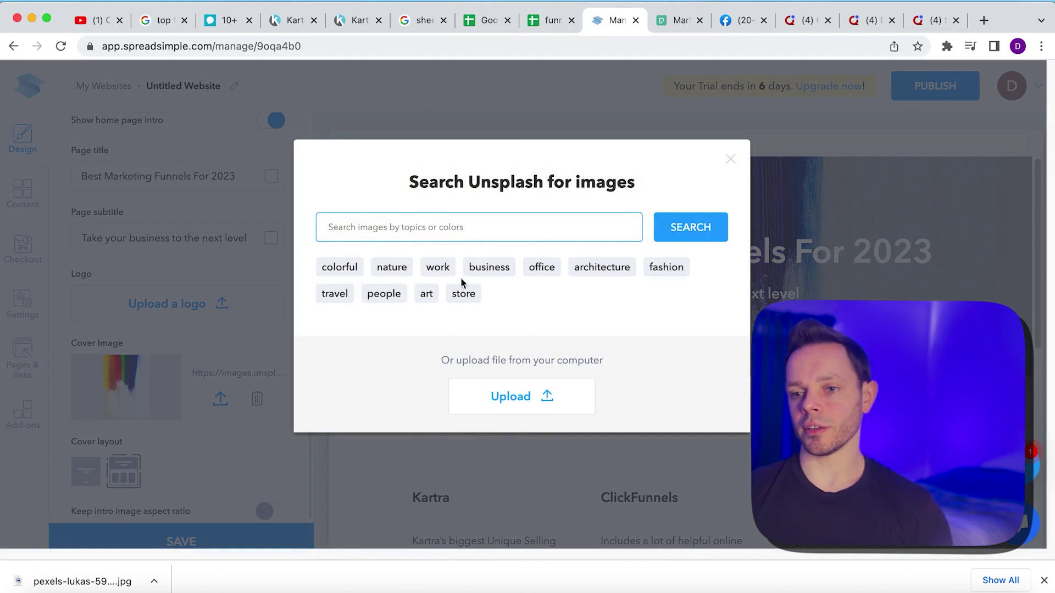
left_click(531, 395)
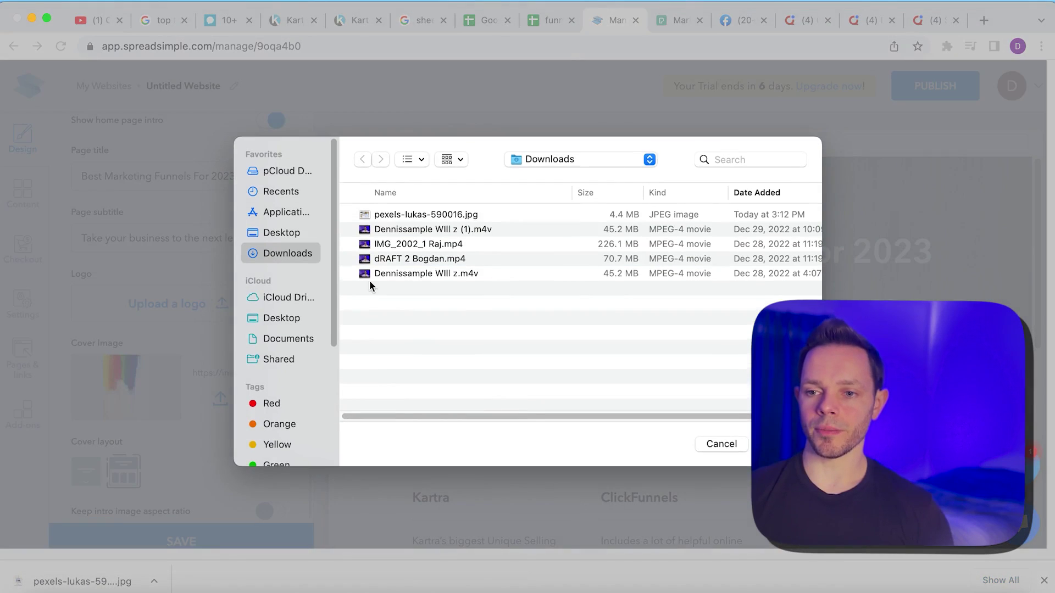
left_click(403, 215)
key("Return")
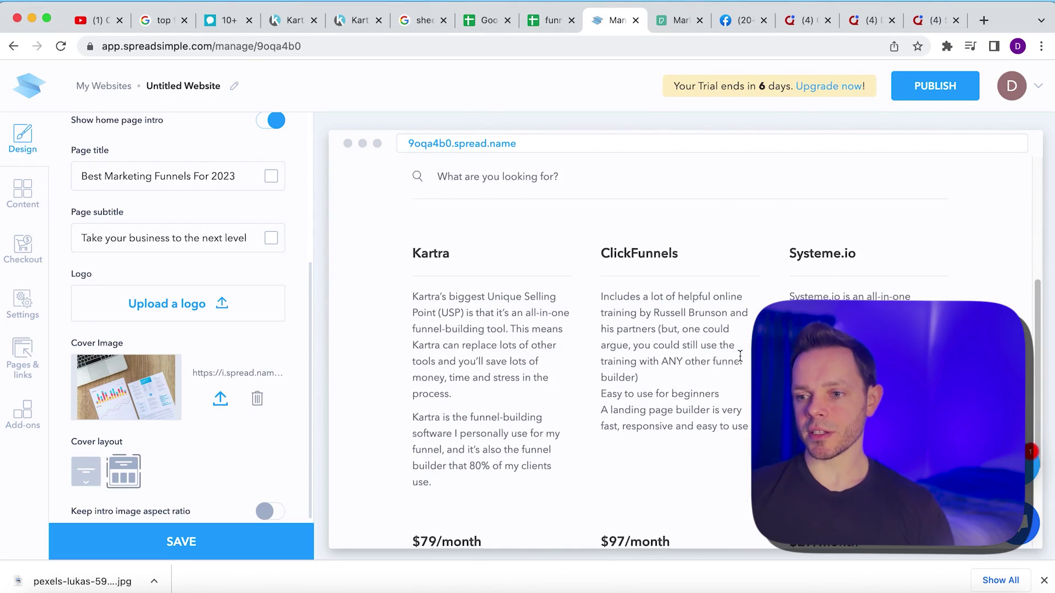
Close the Appearance panel and review the full-width preview's header and Kartra, ClickFunnels and Systeme.io cards
scroll(225, 259, "up", 5)
left_click(280, 143)
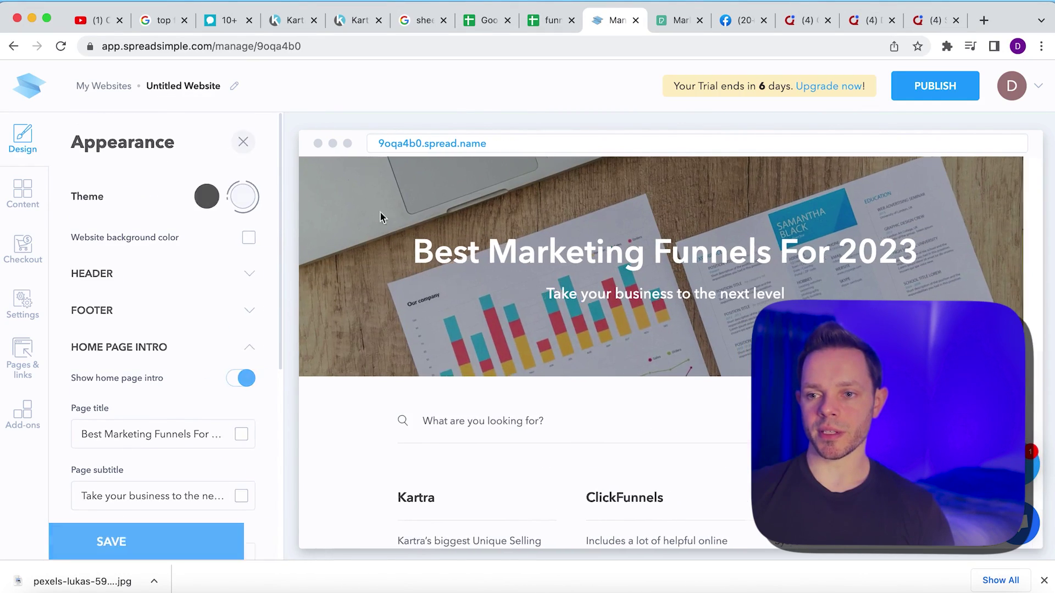
scroll(608, 330, "down", 4)
scroll(609, 335, "down", 4)
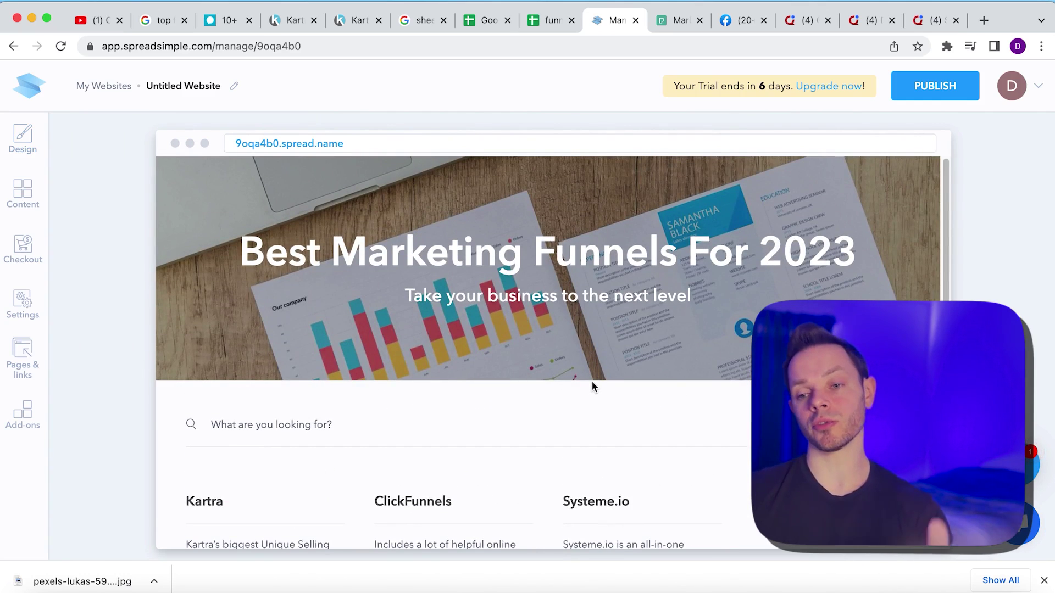
scroll(587, 376, "down", 8)
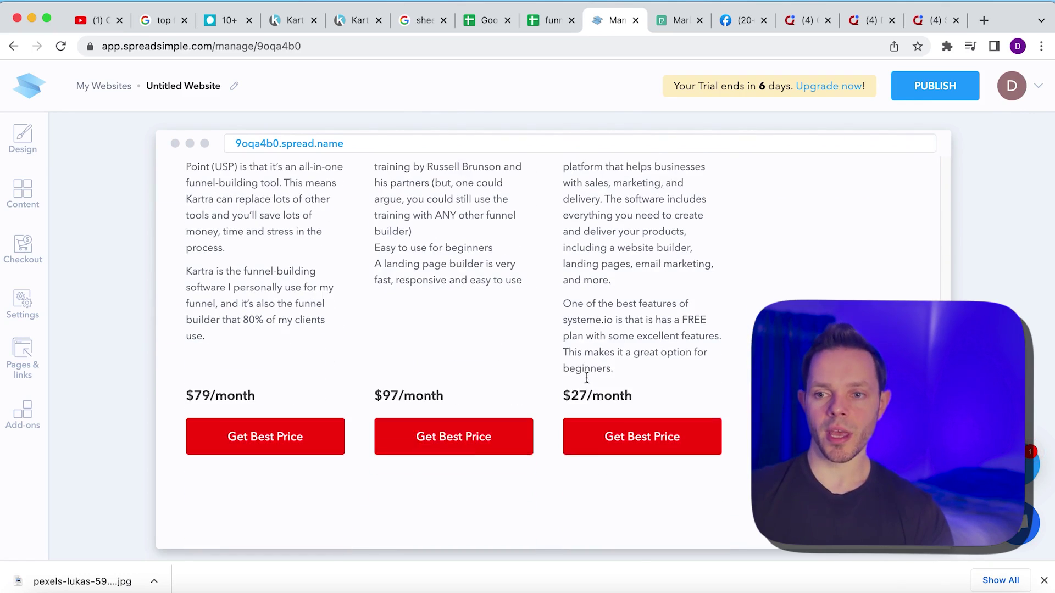
scroll(591, 345, "down", 5)
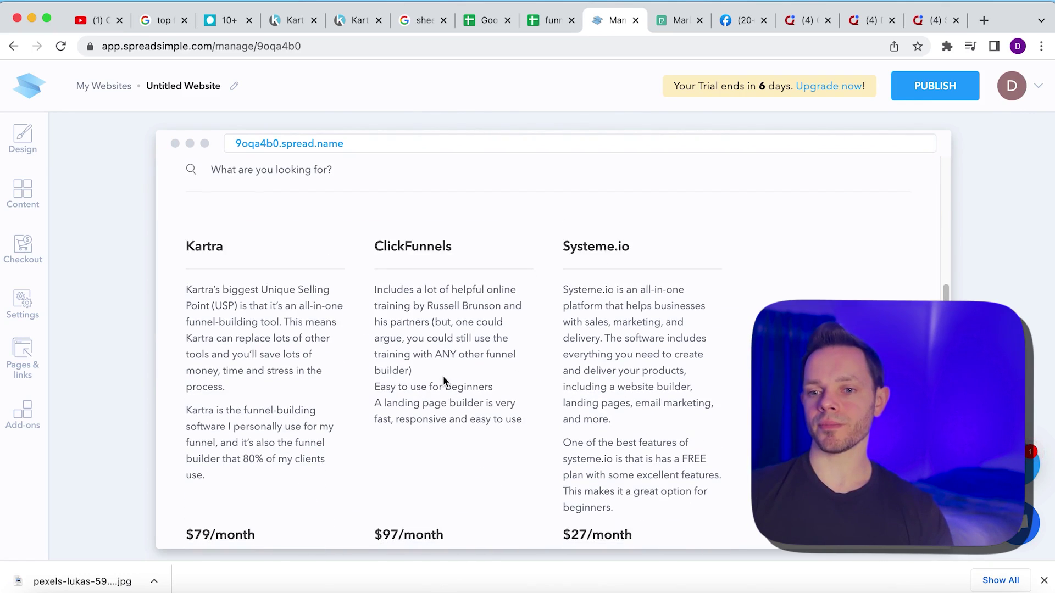
scroll(589, 330, "down", 3)
scroll(590, 320, "up", 3)
scroll(373, 360, "down", 3)
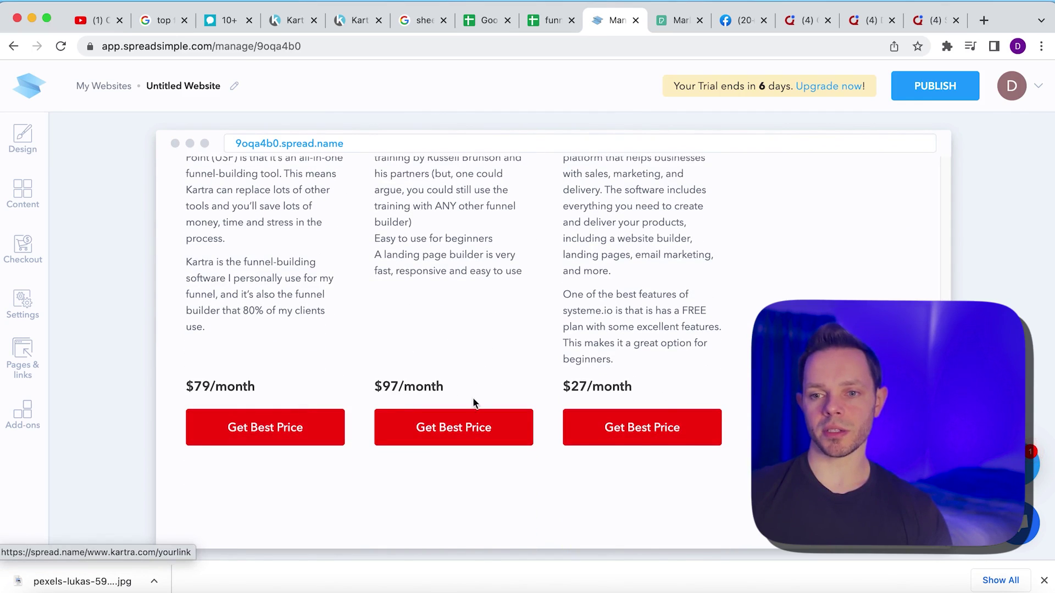
scroll(571, 390, "up", 8)
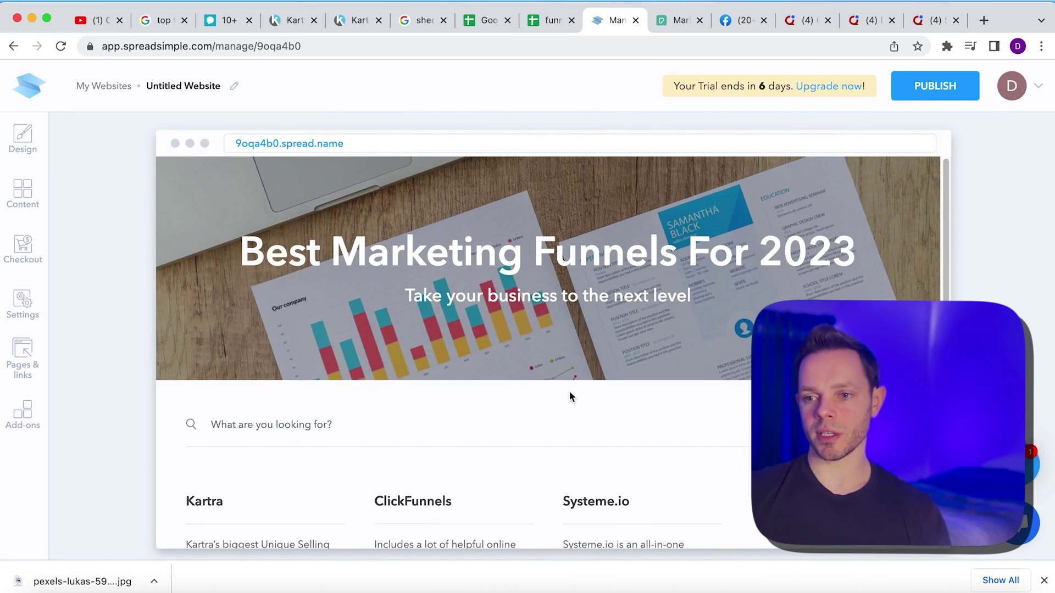
Publish the site at marketingfunnels2023.spread.name instead of the default subdomain and copy its URL
left_click(322, 143)
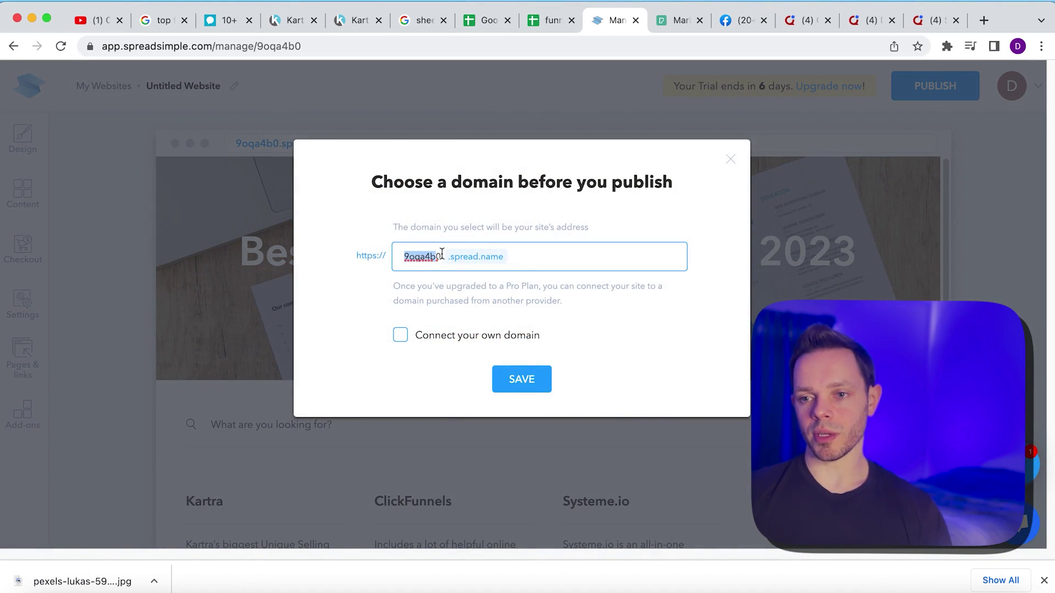
double_click(417, 257)
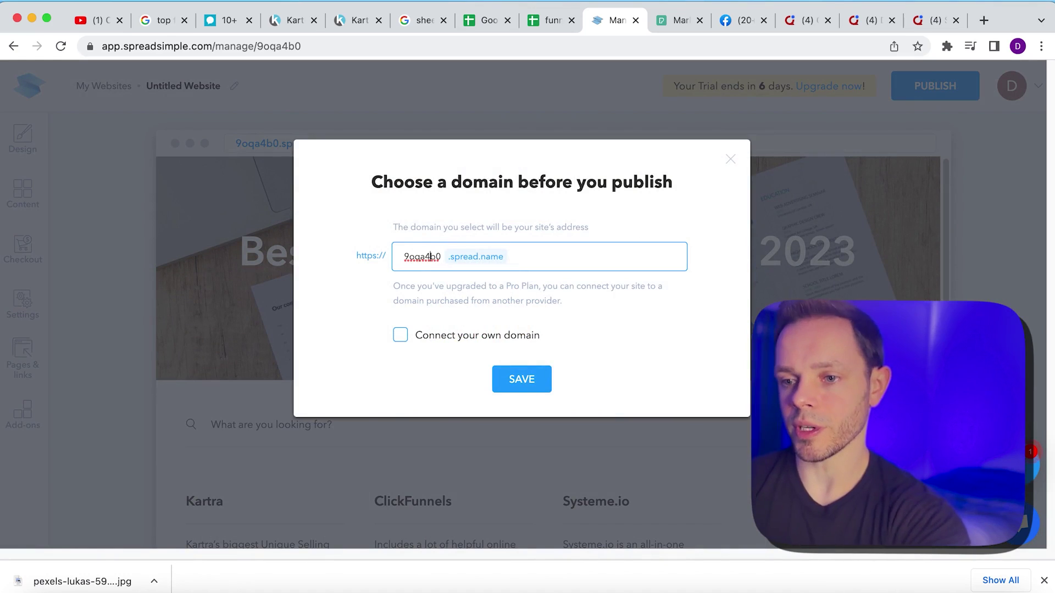
type("marketingfunnel")
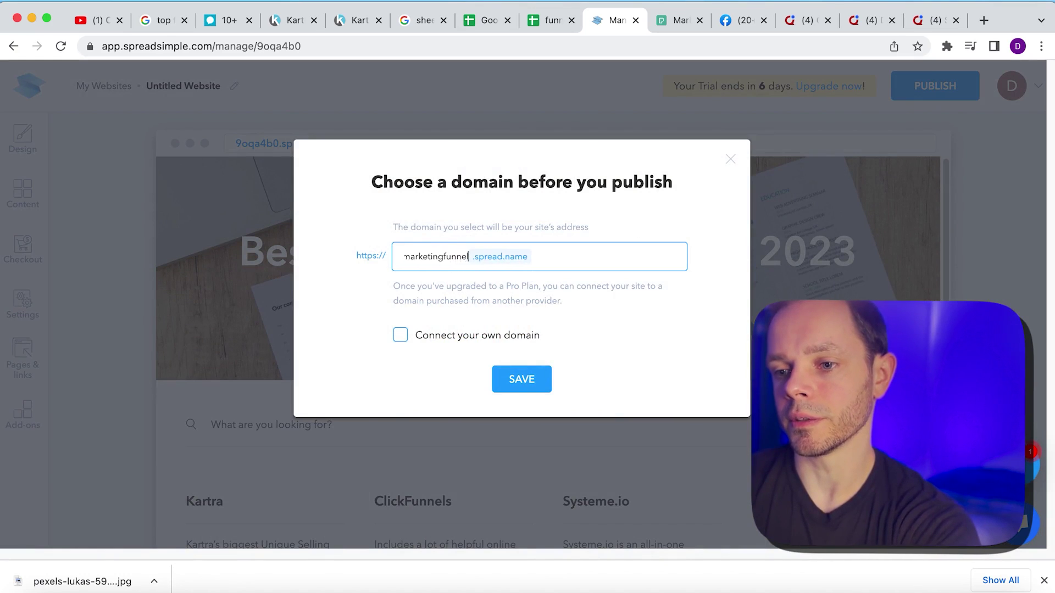
type("s2023")
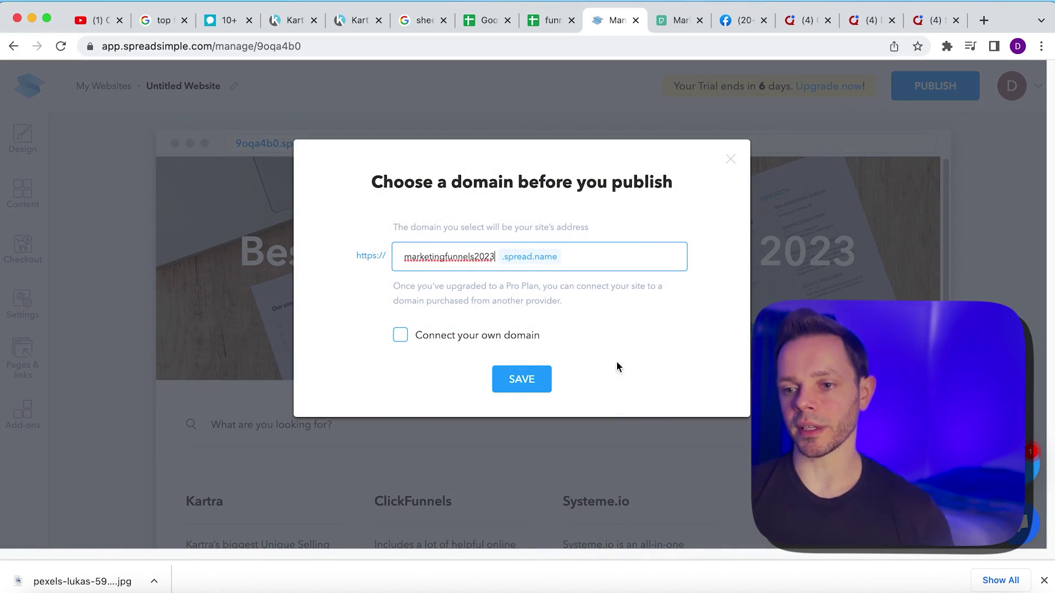
left_click(541, 380)
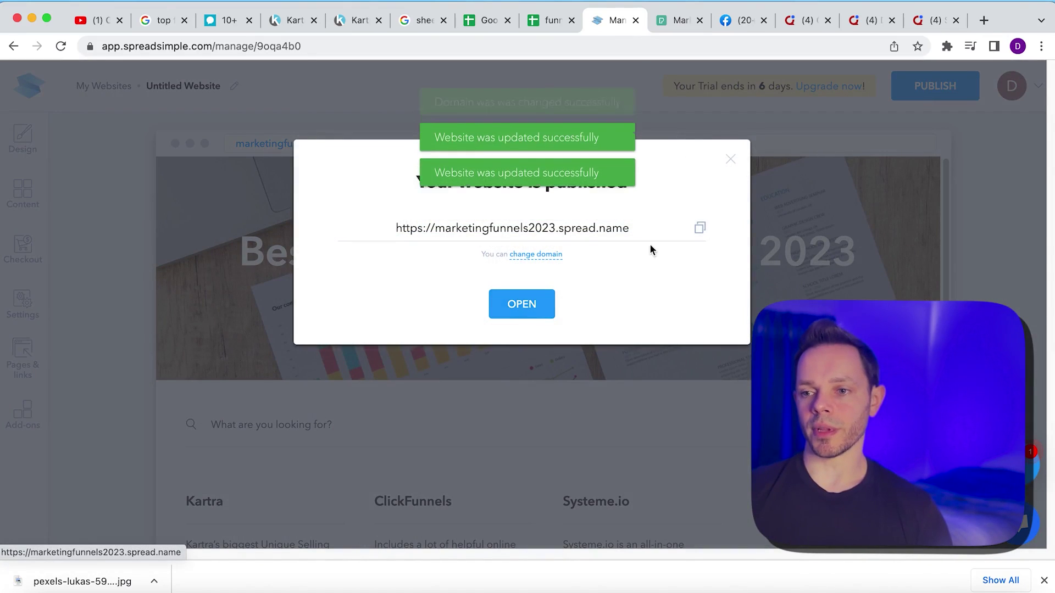
left_click(699, 229)
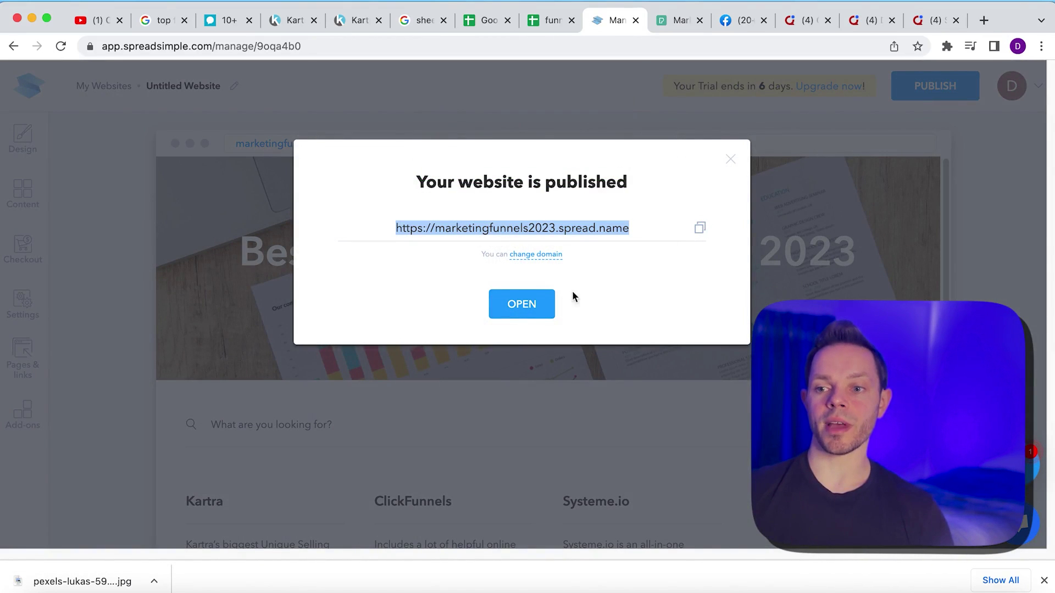
Load marketingfunnels2023.spread.name in a new tab and scroll through the live products and prices
left_click(985, 20)
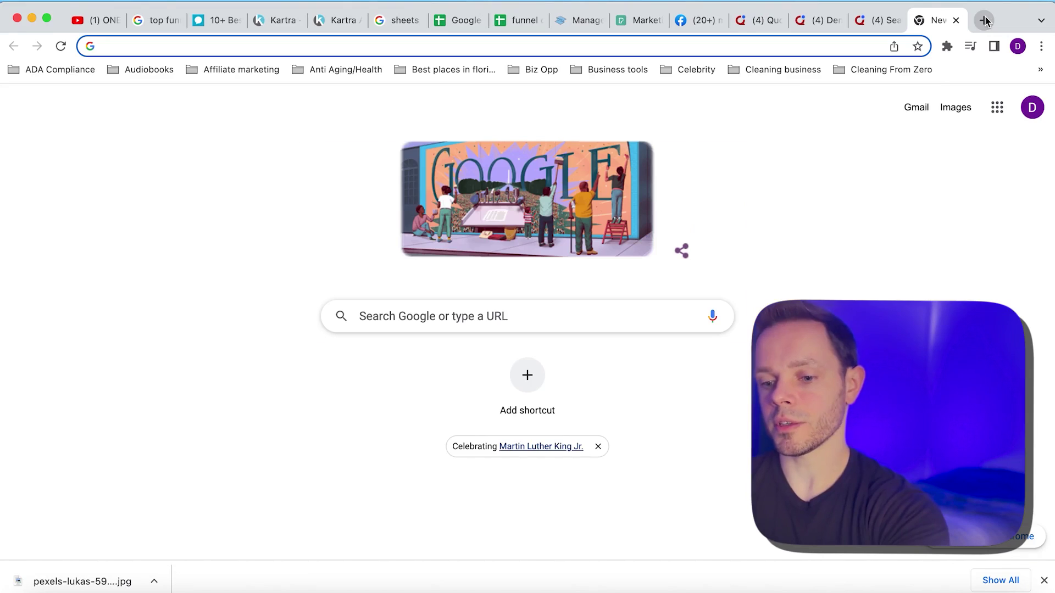
key("super+v")
key("Return")
scroll(569, 344, "down", 5)
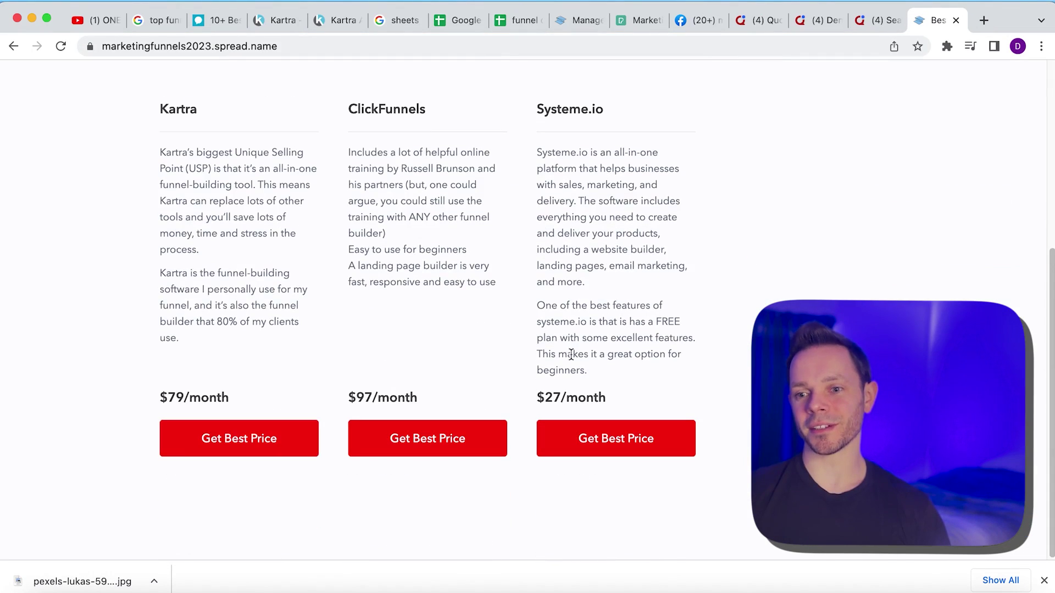
scroll(576, 360, "up", 5)
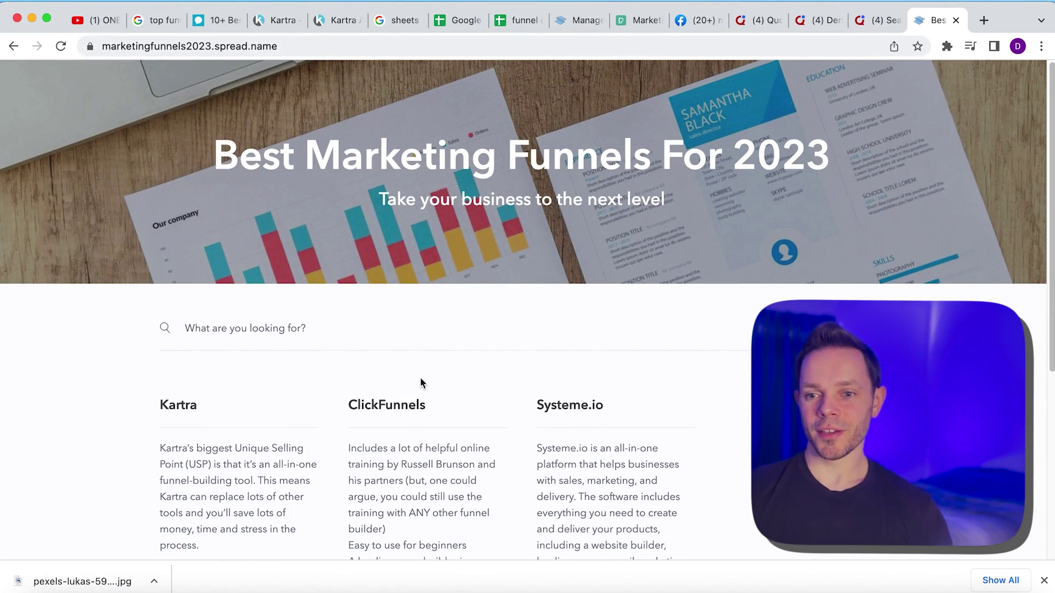
scroll(421, 383, "down", 5)
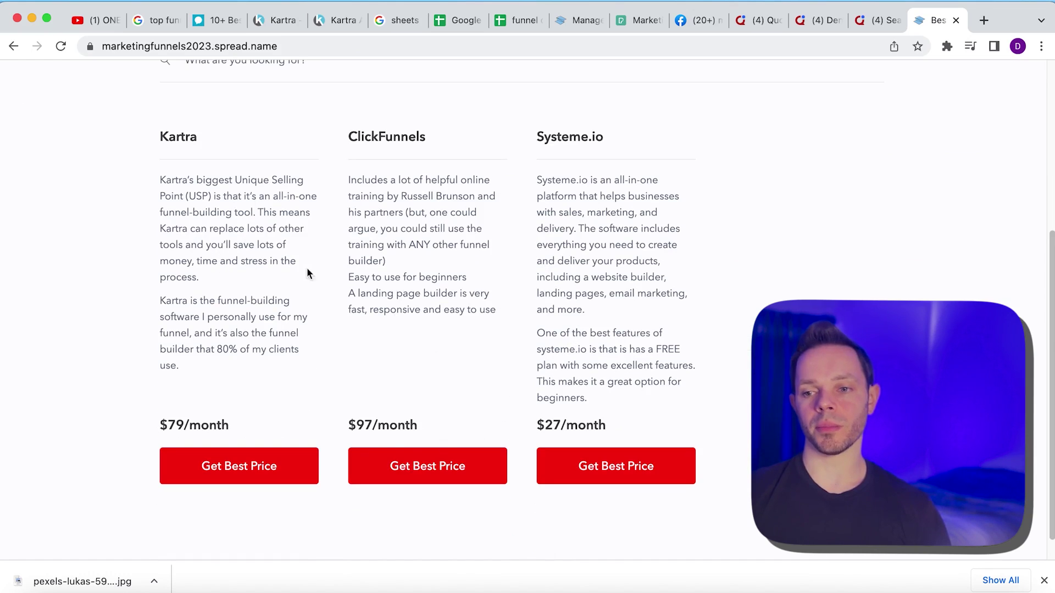
scroll(823, 123, "up", 4)
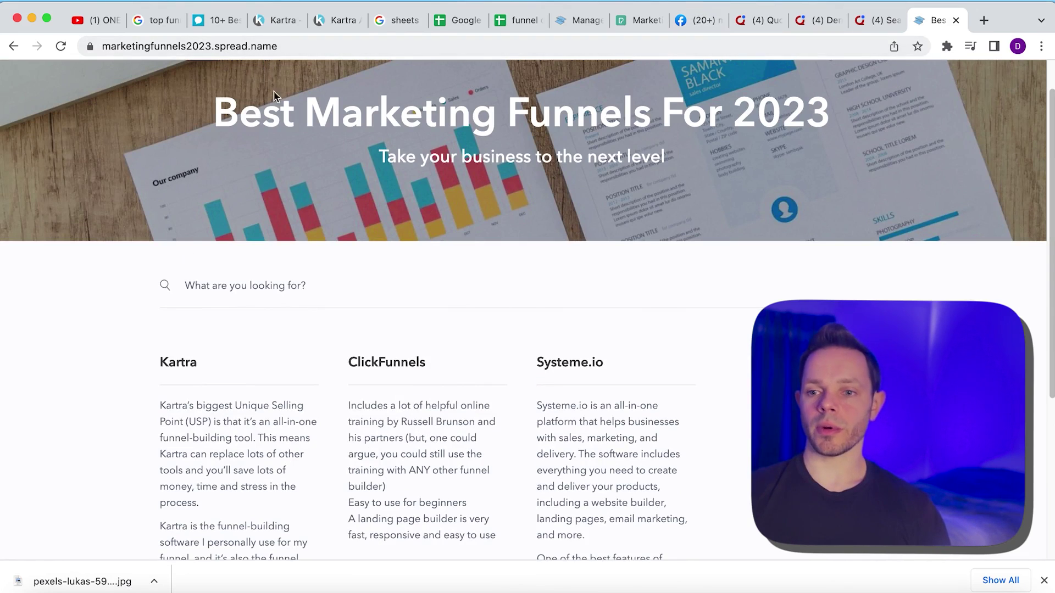
scroll(349, 273, "down", 5)
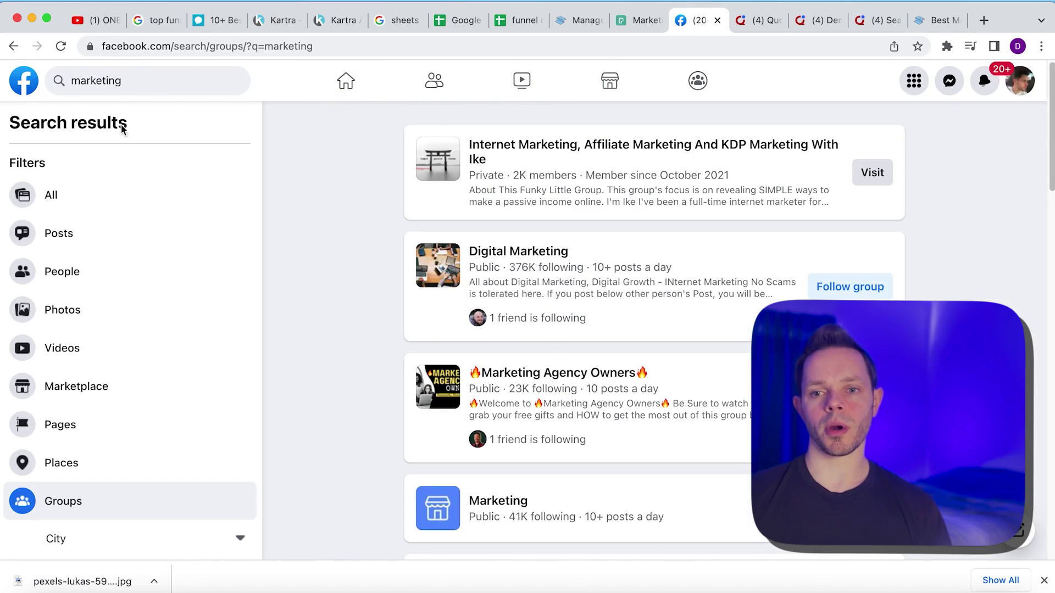
scroll(619, 283, "down", 7)
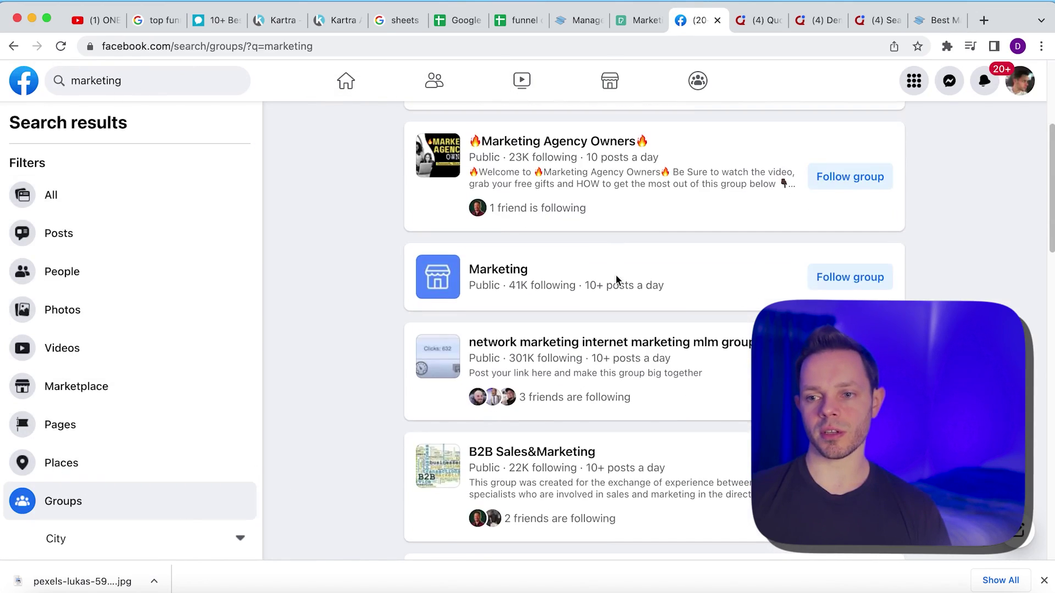
scroll(631, 333, "up", 7)
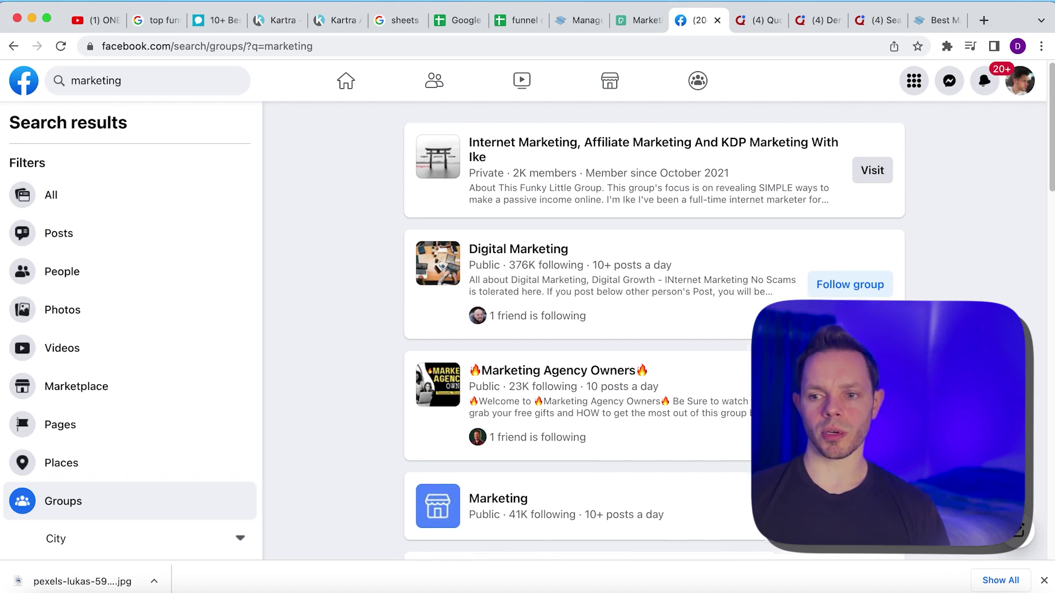
scroll(654, 330, "down", 1)
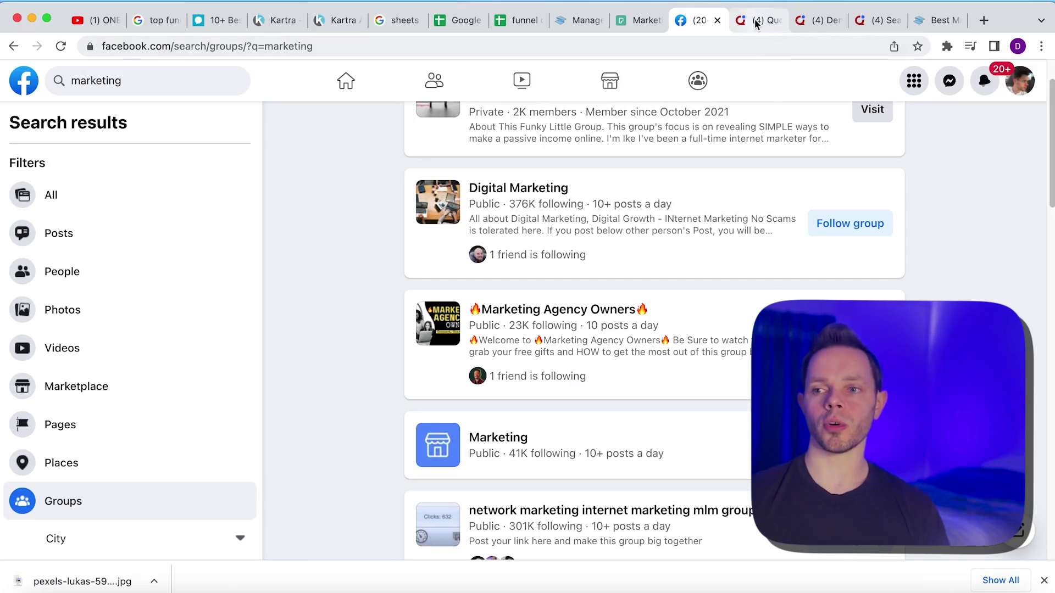
Look through the Quora home feed, a user profile and the 'internet marketing' search results
left_click(758, 21)
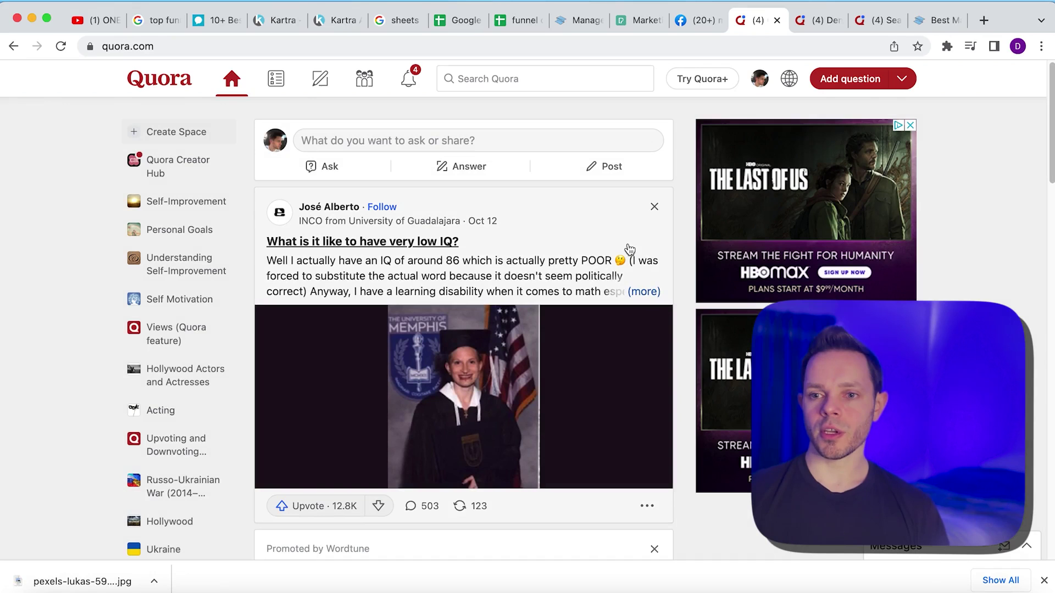
left_click(810, 22)
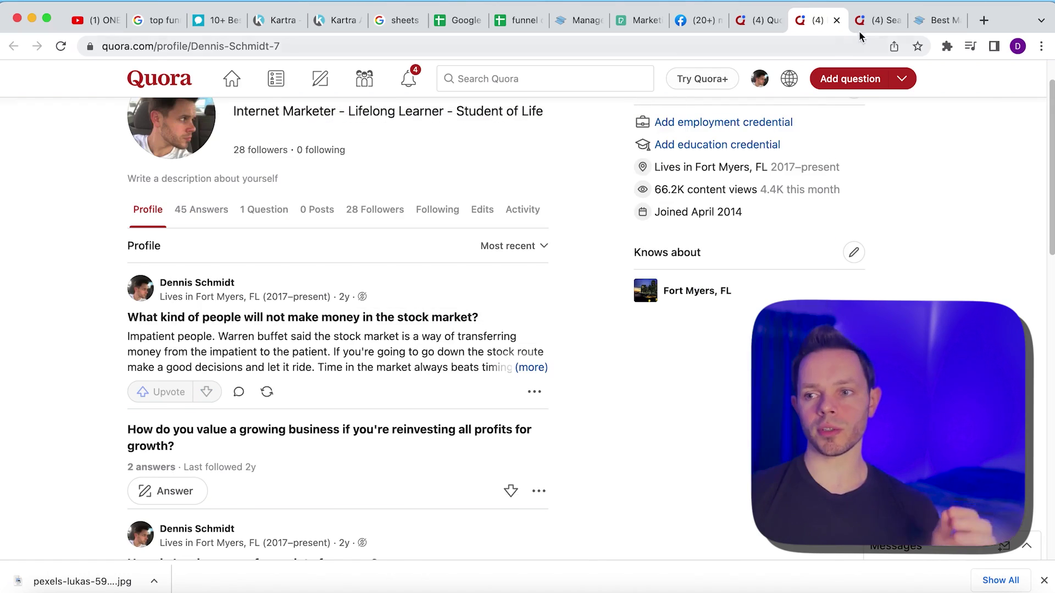
left_click(877, 20)
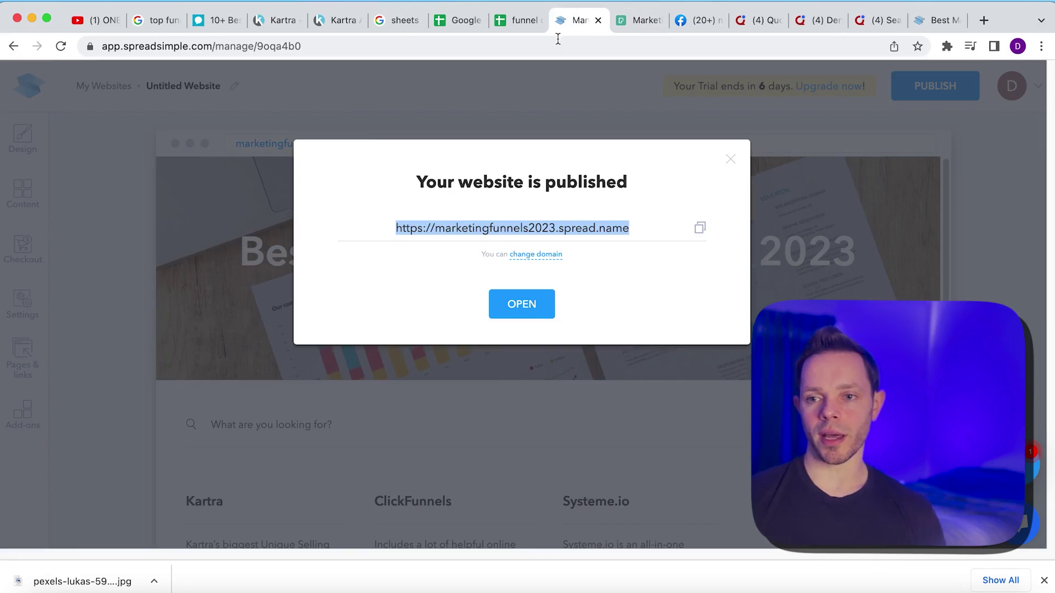
Briefly open the live site, dismiss the published notice, and return to Quora's 'internet marketing' results
left_click(536, 318)
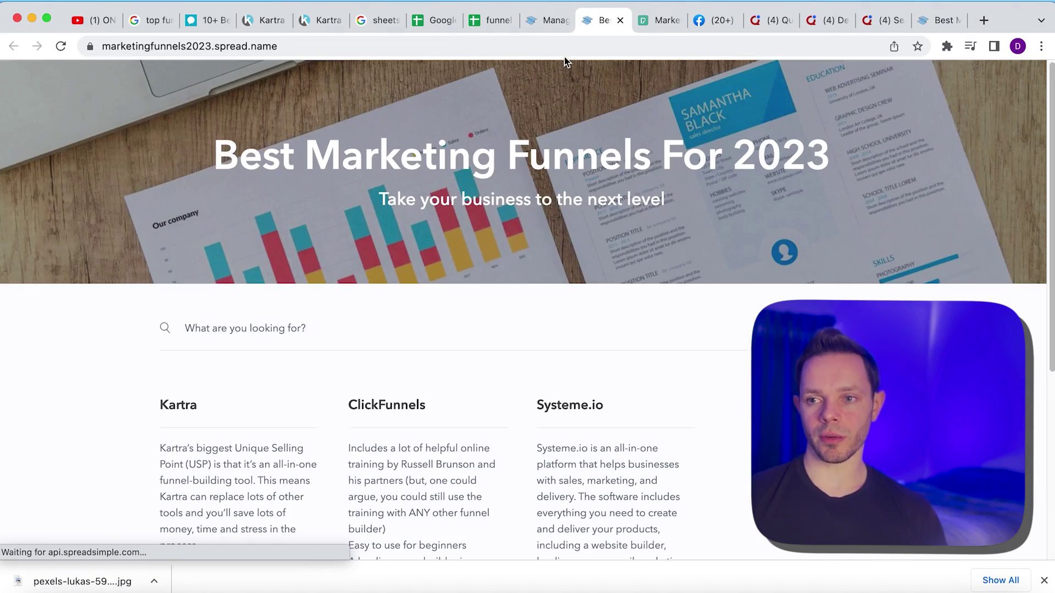
left_click(620, 20)
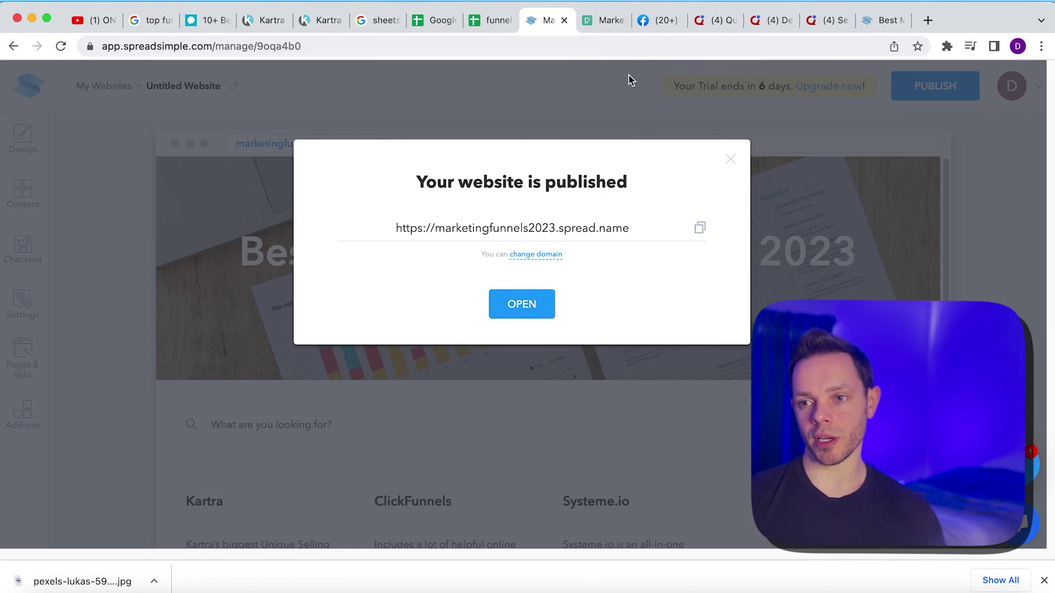
left_click(826, 189)
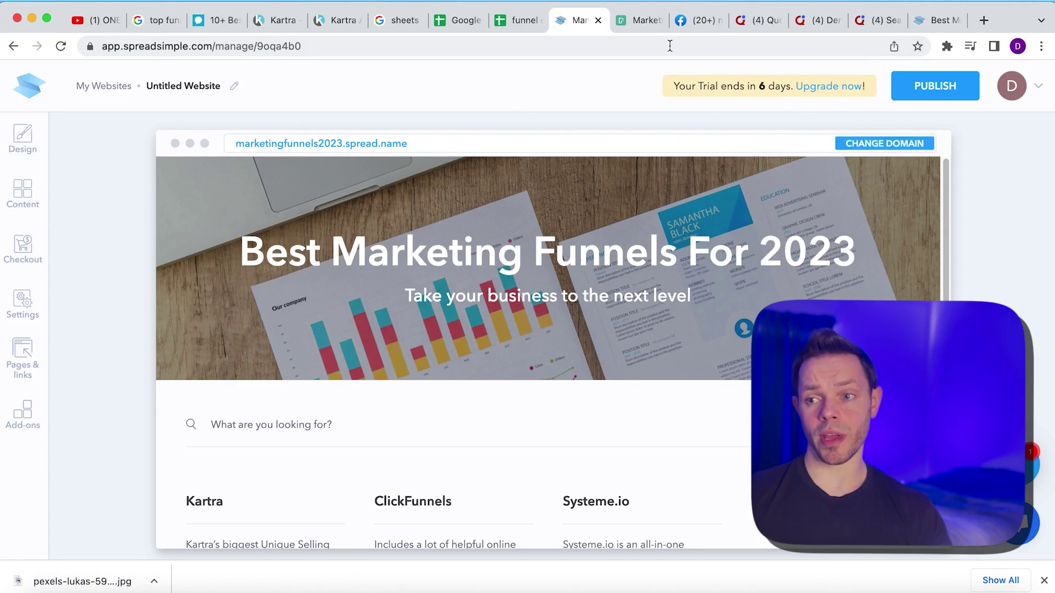
left_click(880, 20)
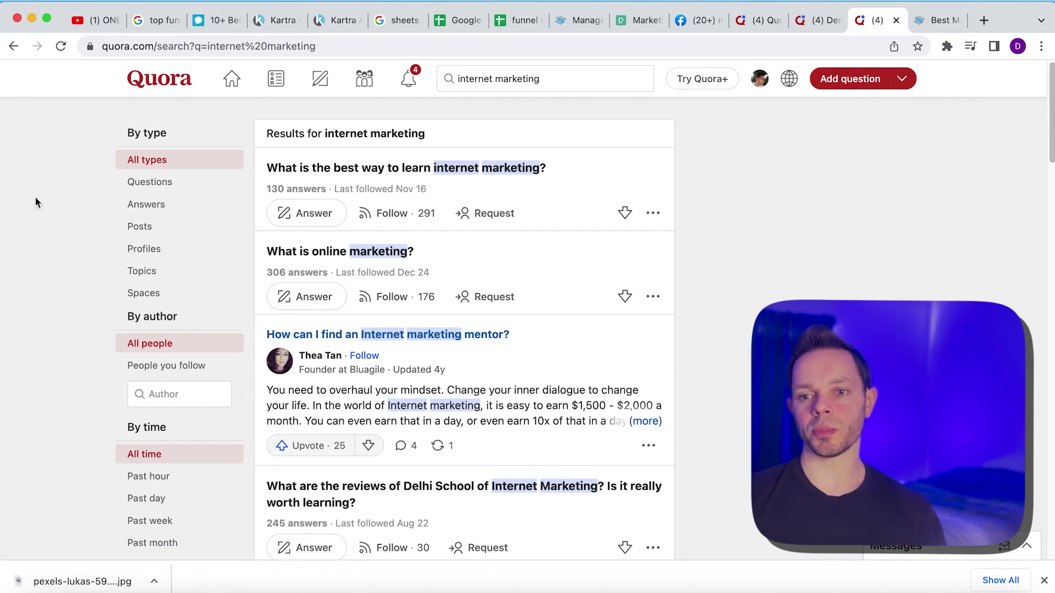
Open the 'What is online marketing?' question from the results and scroll through its answers
scroll(385, 322, "down", 2)
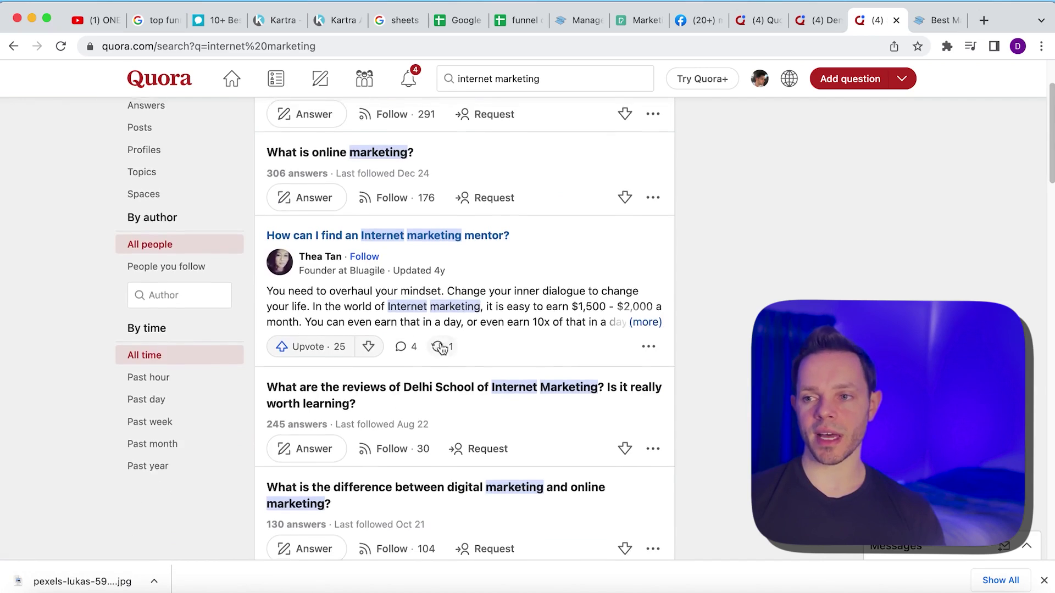
scroll(440, 335, "up", 2)
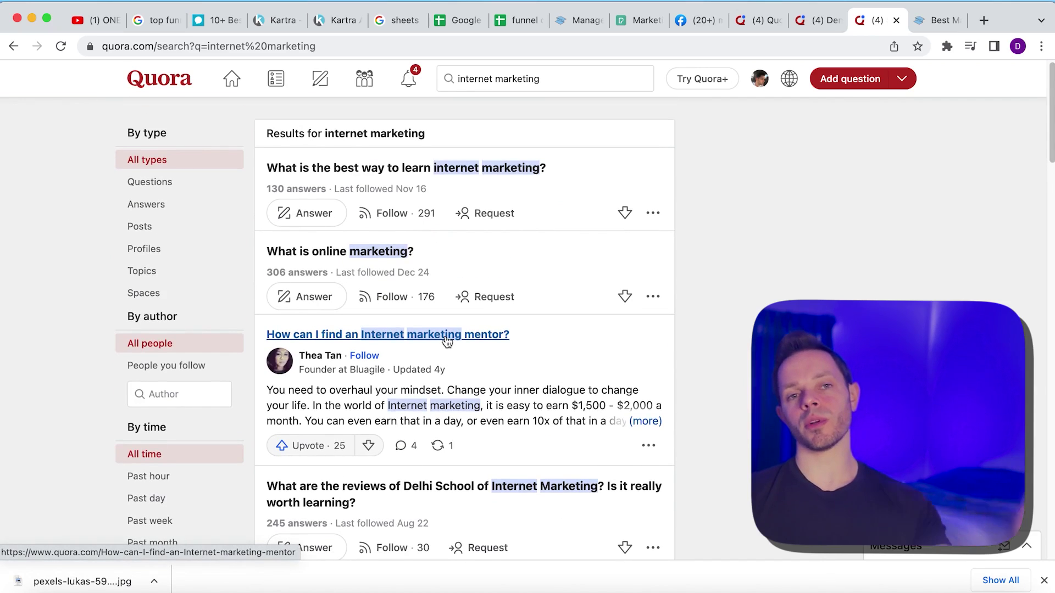
left_click(551, 84)
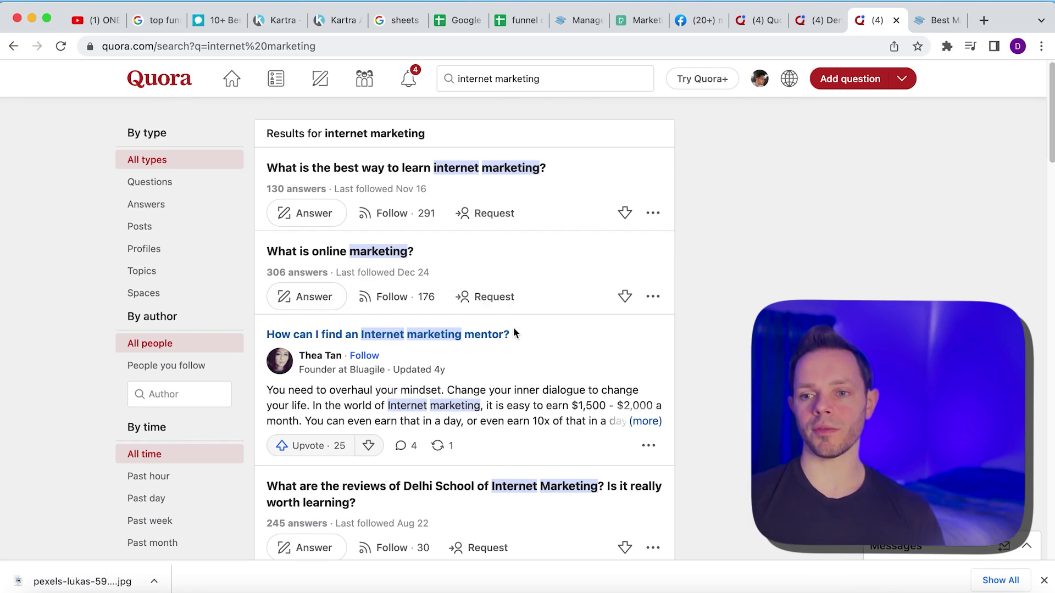
left_click(367, 254)
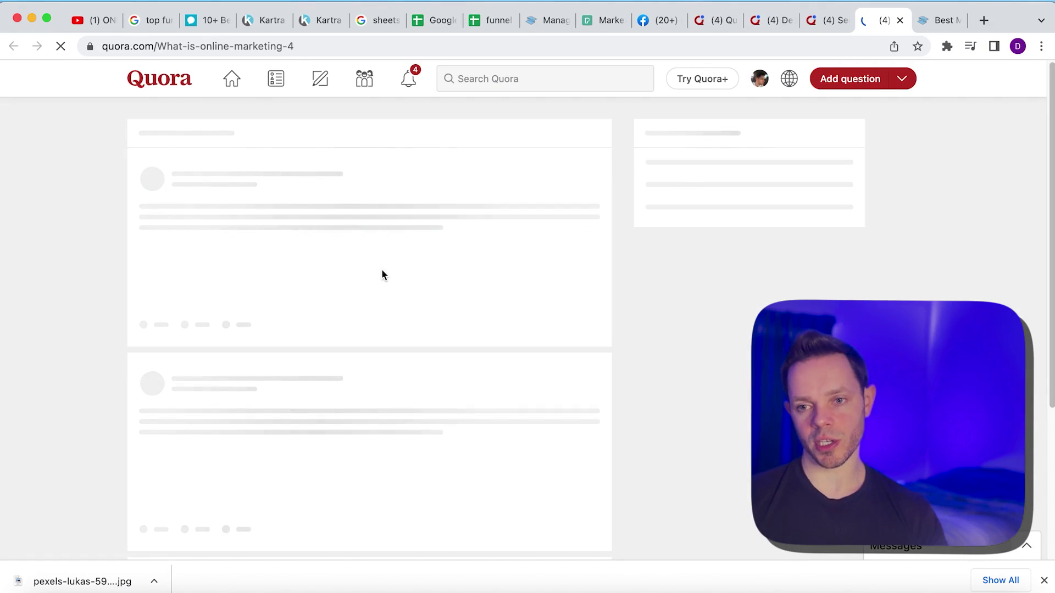
scroll(354, 327, "down", 4)
scroll(350, 347, "down", 8)
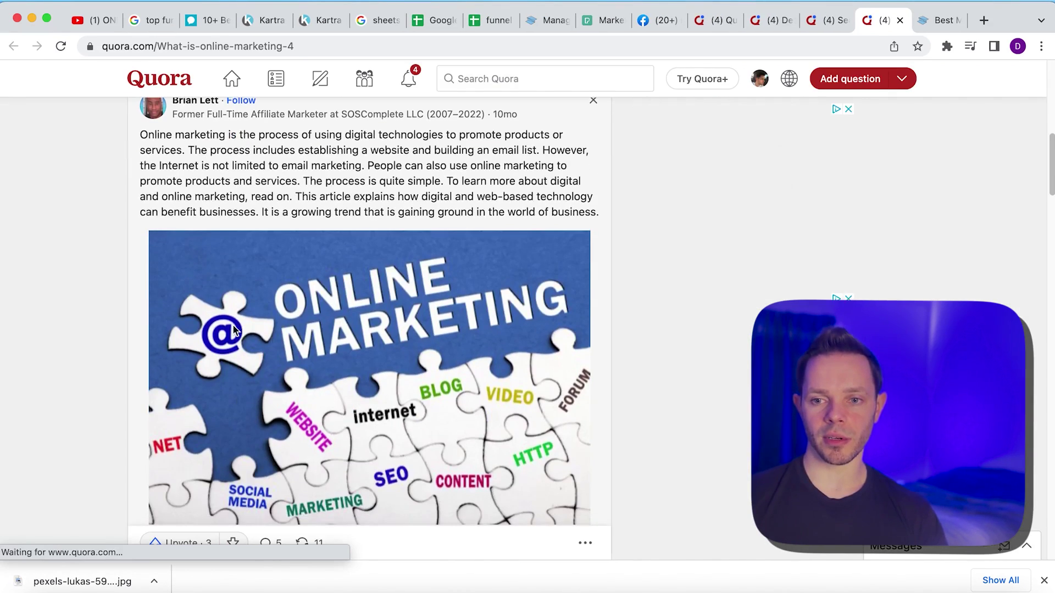
scroll(233, 325, "up", 12)
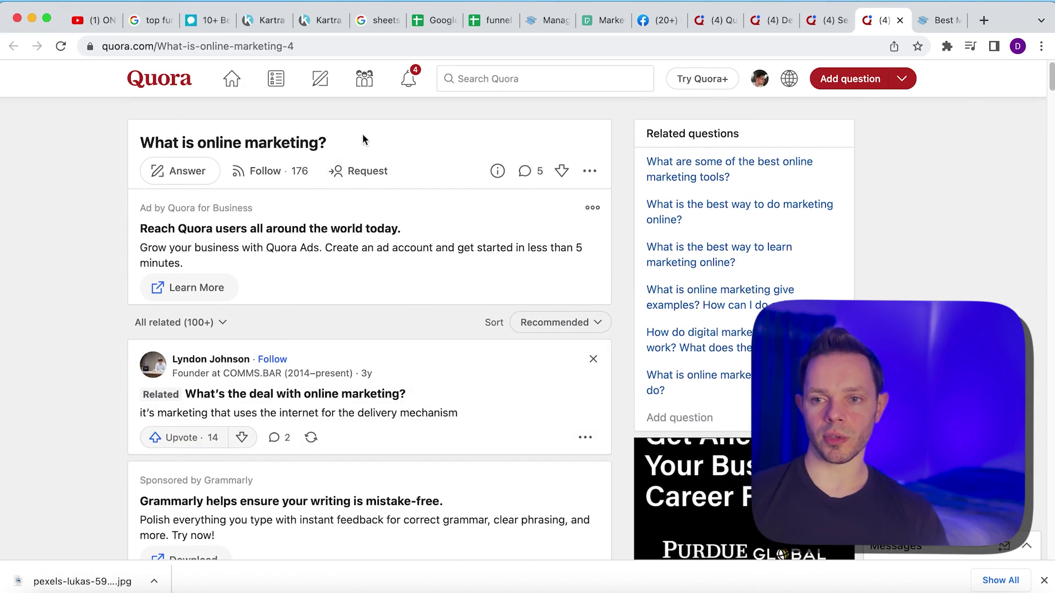